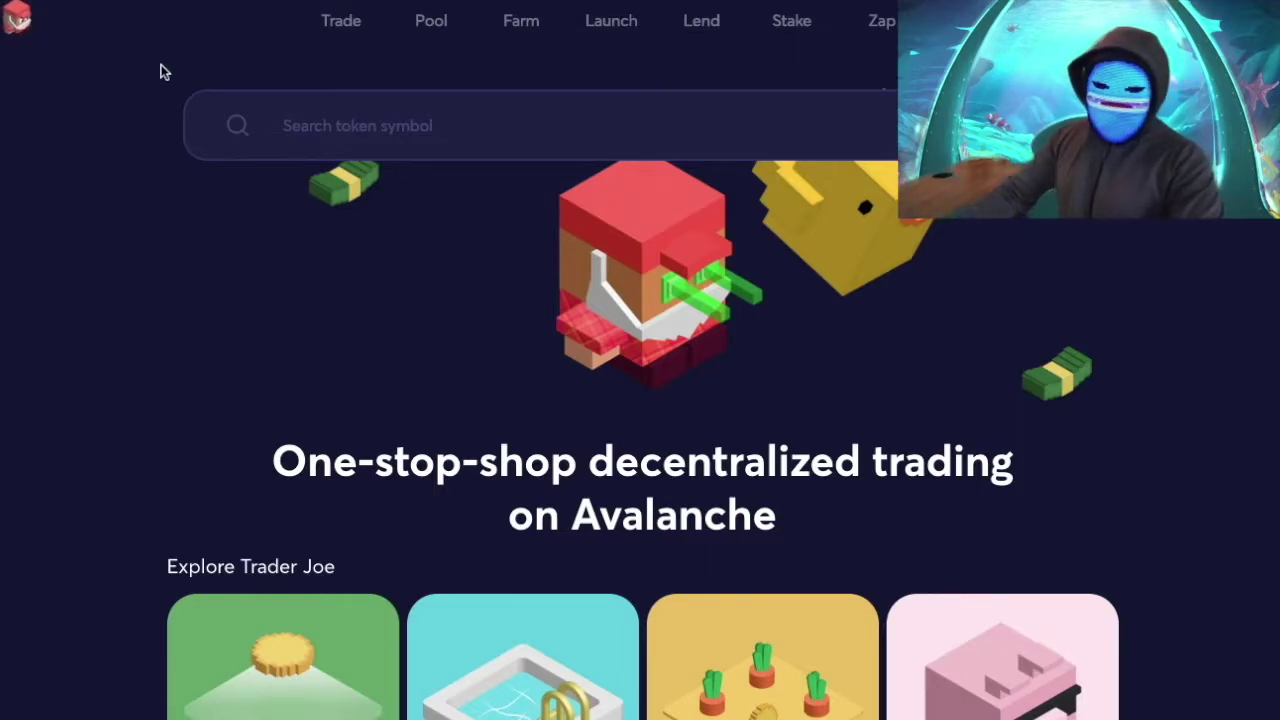
Open the Trade page with the AVAX/USDC swap panel and price chart.
left_click(341, 21)
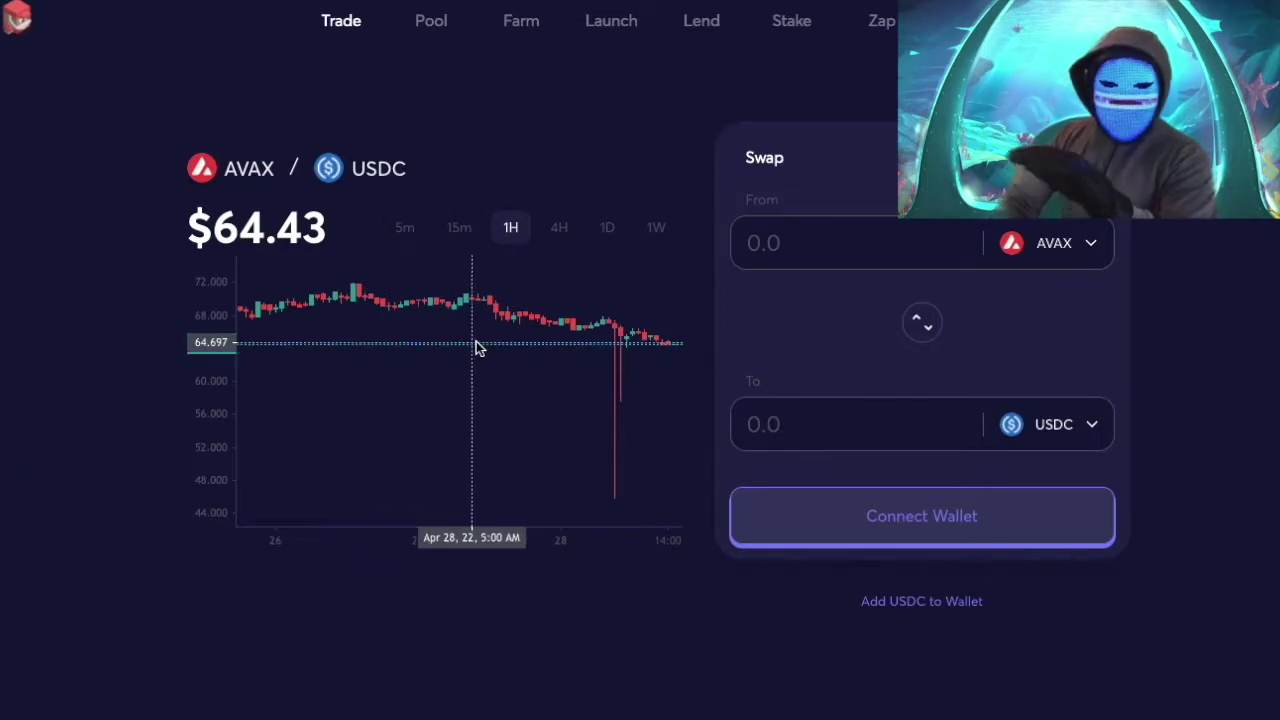
Switch the AVAX/USDC chart to 1D daily candles and highlight the AVAX token name.
left_click(601, 228)
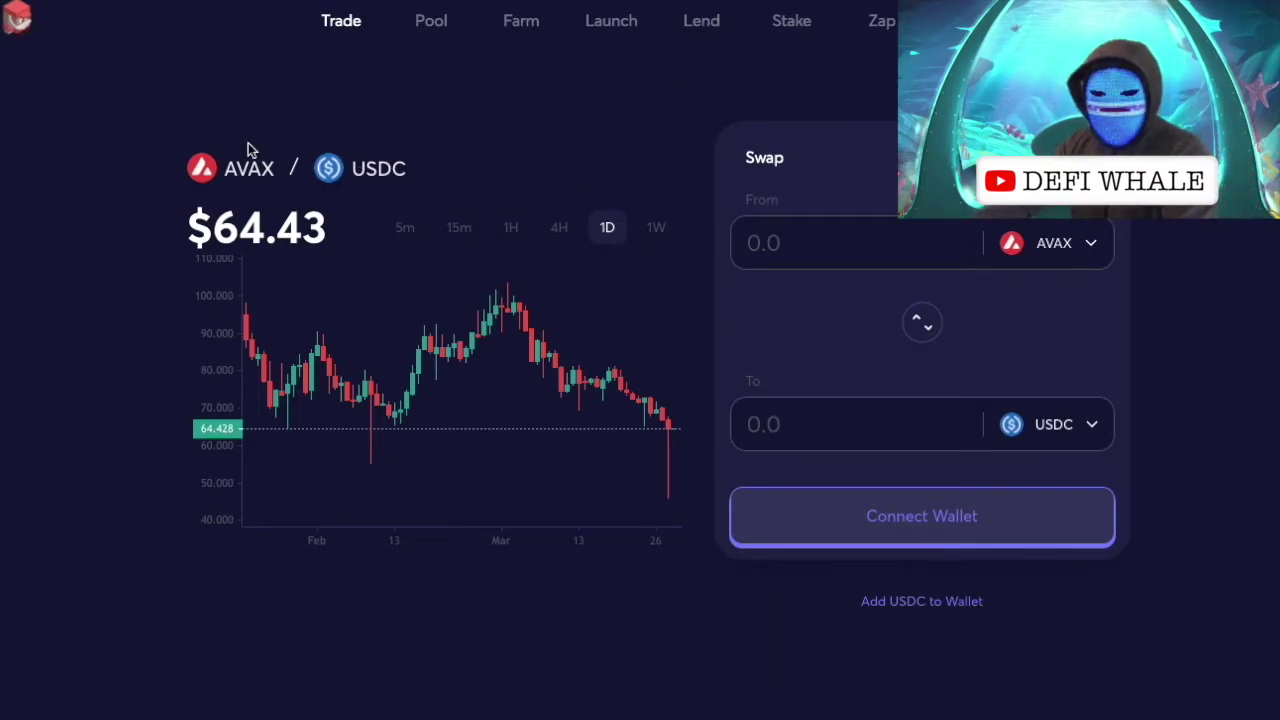
left_click_drag(227, 169, 268, 167)
left_click(274, 234)
Highlight the current 64.43 AVAX price while explaining, then go to the Lend dashboard.
left_click_drag(340, 232, 216, 221)
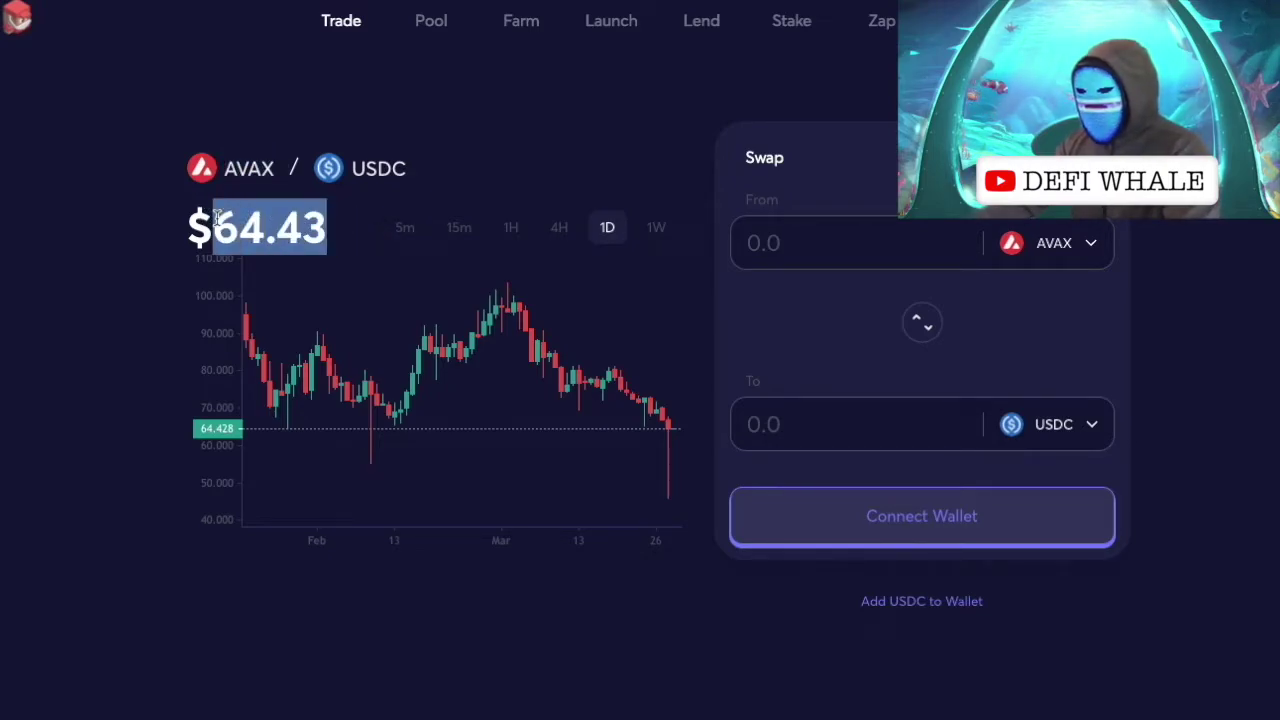
left_click(216, 221)
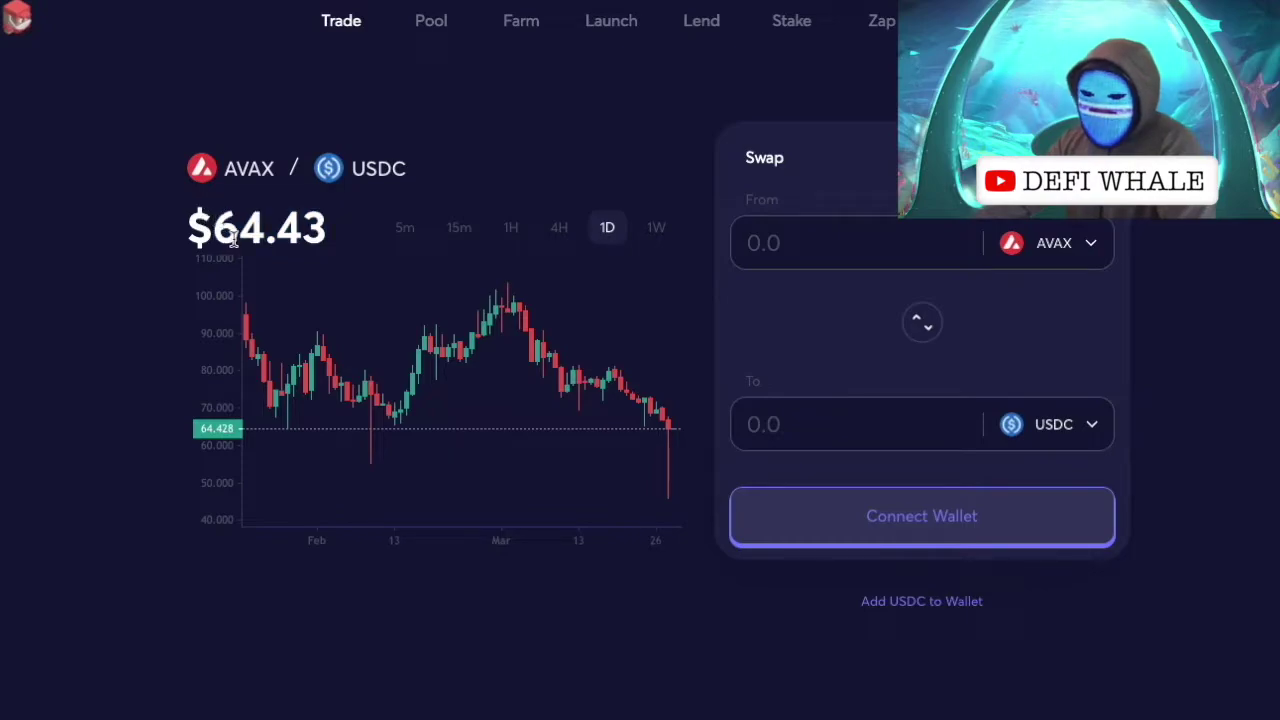
left_click_drag(238, 233, 220, 212)
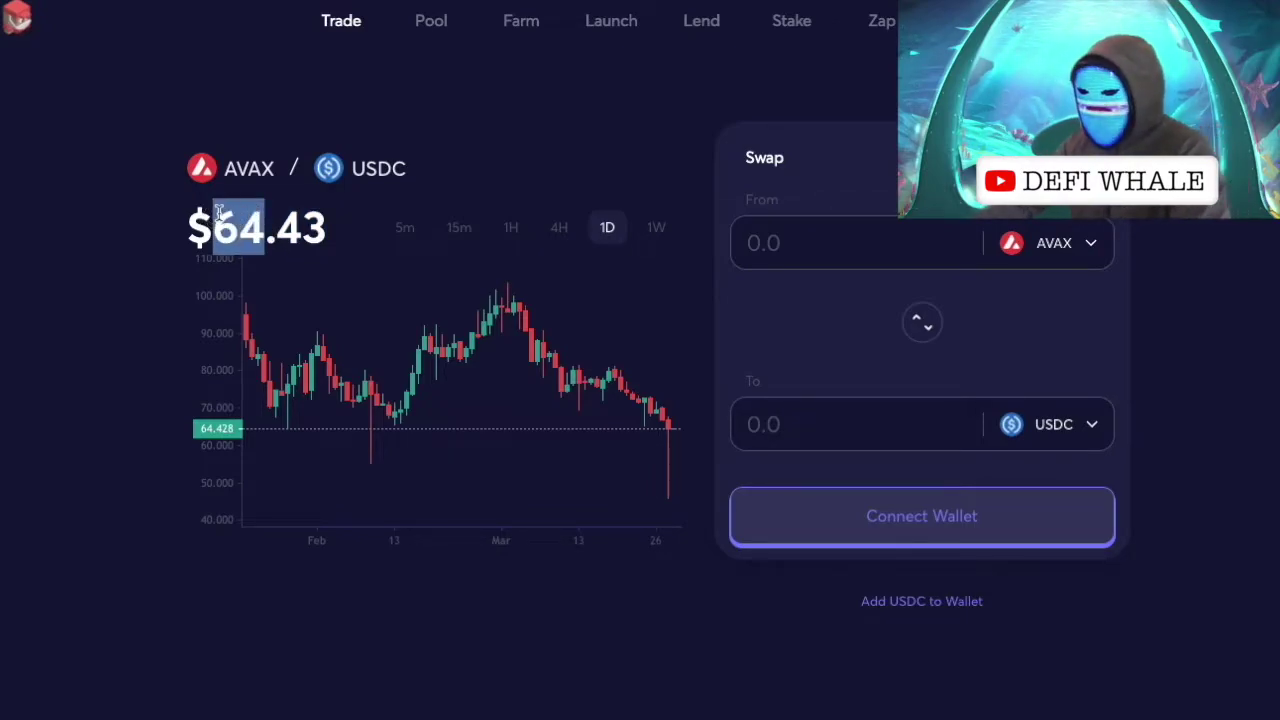
left_click(220, 212)
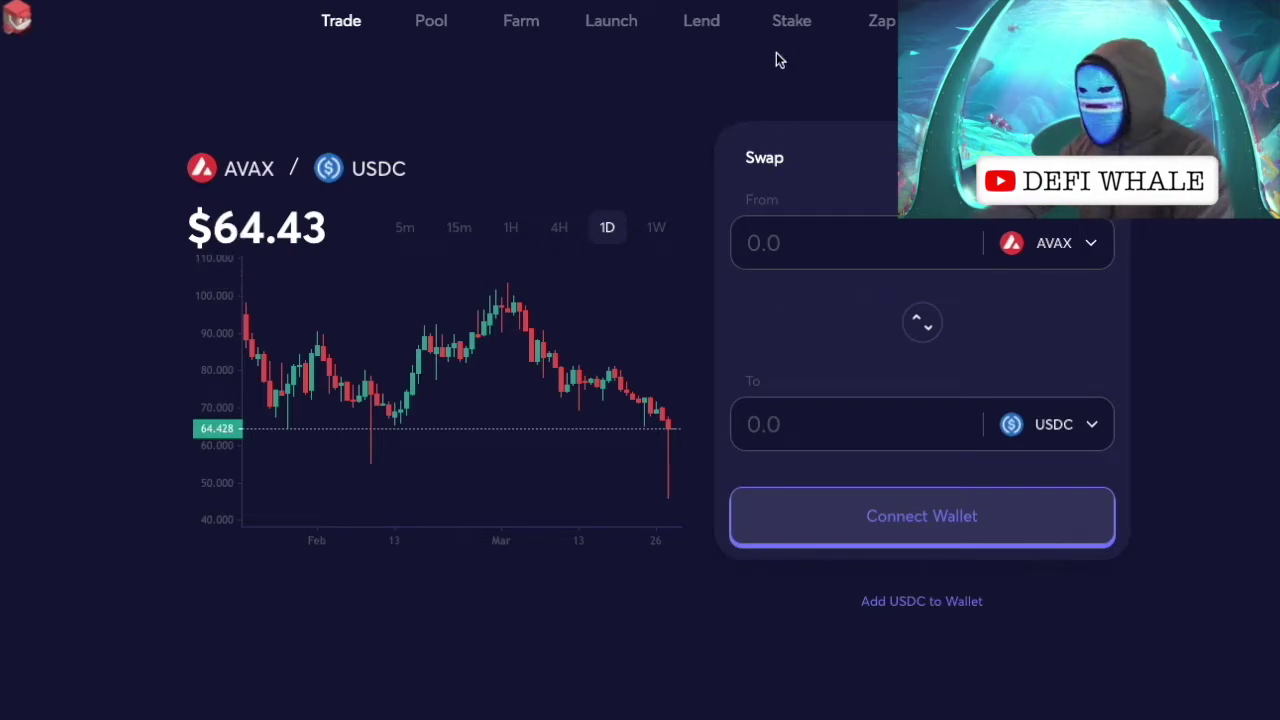
left_click(702, 24)
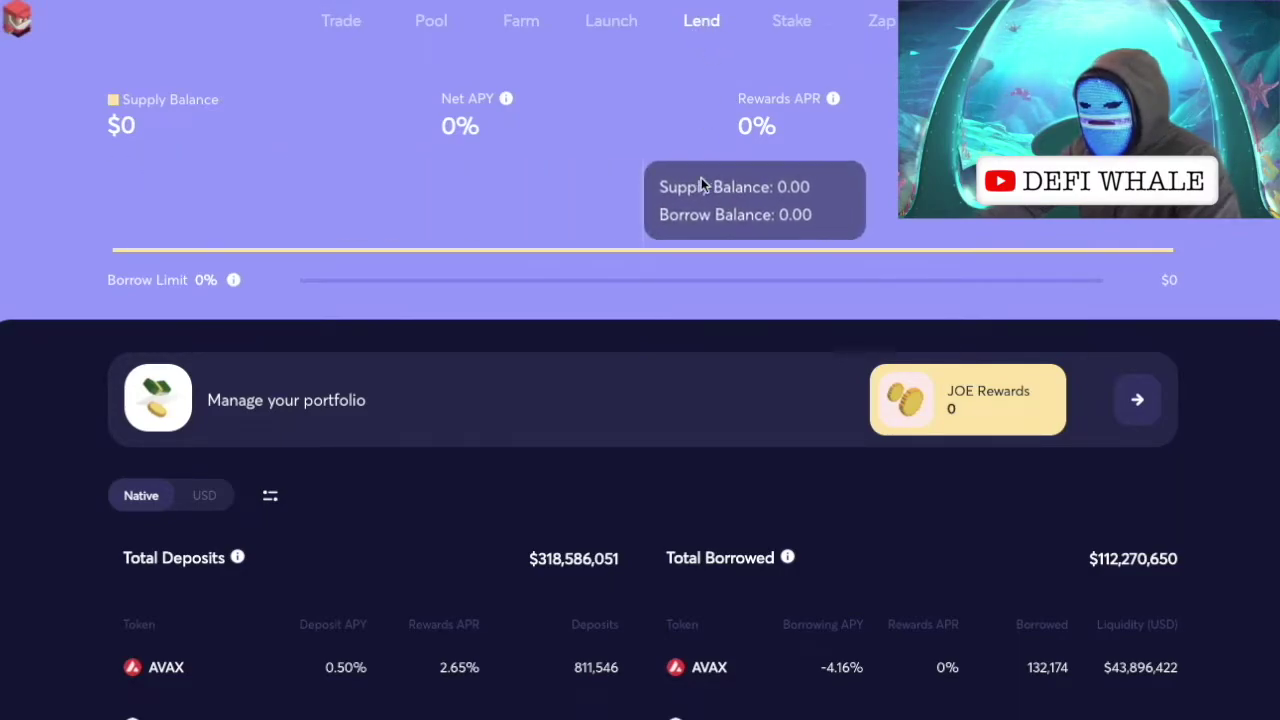
Scroll down to the Total Deposits and Total Borrowed tables showing MIM at 6.27% APY.
scroll(701, 177, "down", 4)
scroll(701, 177, "down", 1)
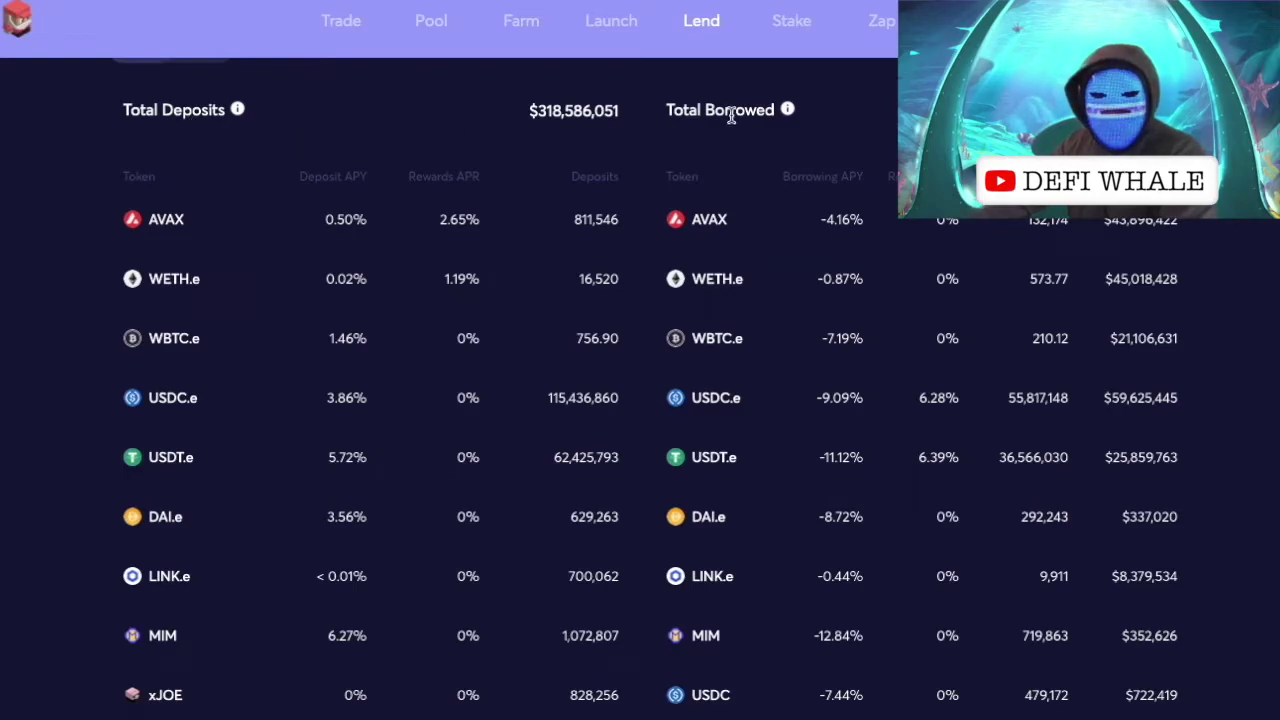
scroll(320, 565, "down", 1)
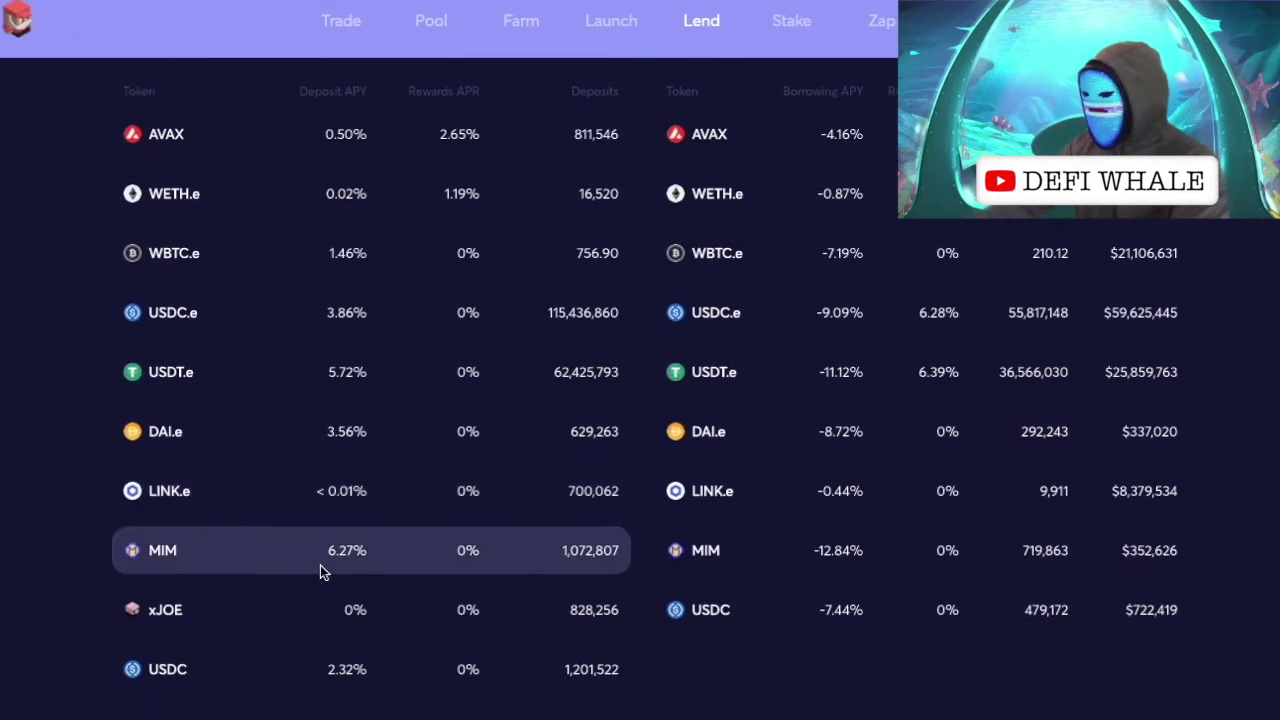
scroll(282, 428, "up", 2)
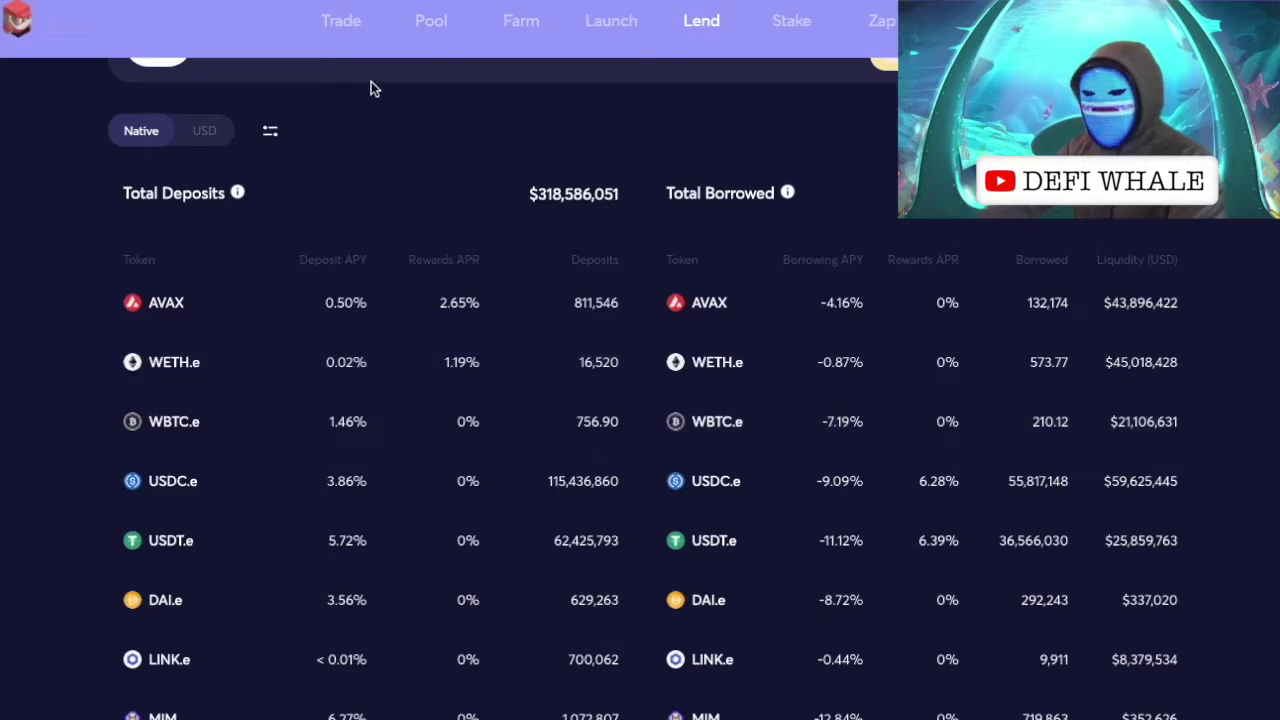
scroll(332, 355, "down", 2)
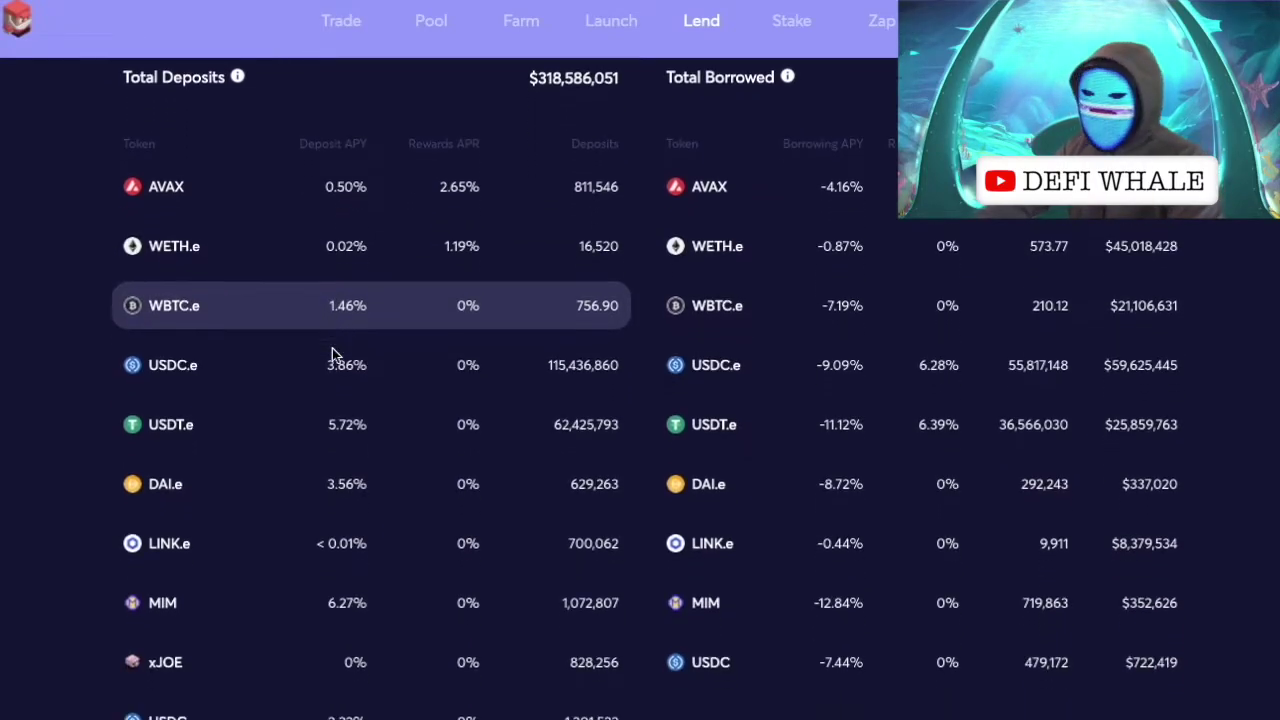
scroll(333, 357, "down", 1)
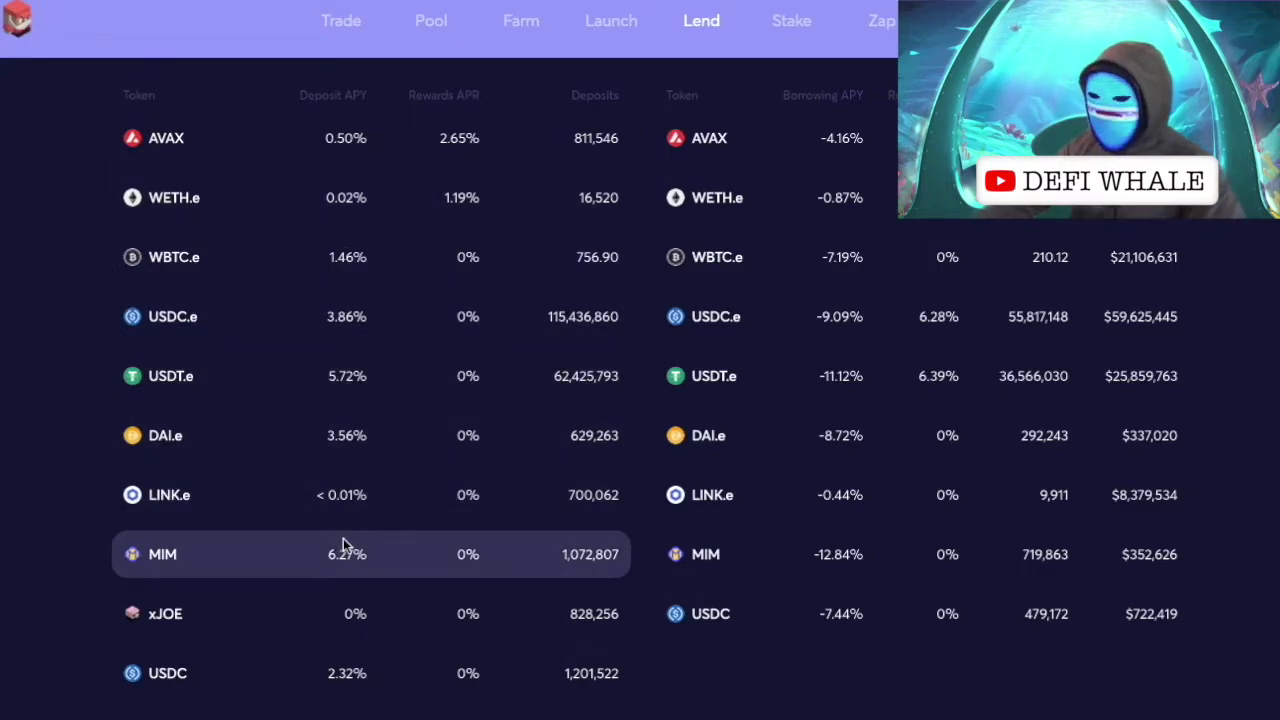
Open the MIM deposit page at 6.27% APY and enter 10000 MIM.
left_click(161, 562)
left_click(890, 312)
type("10000")
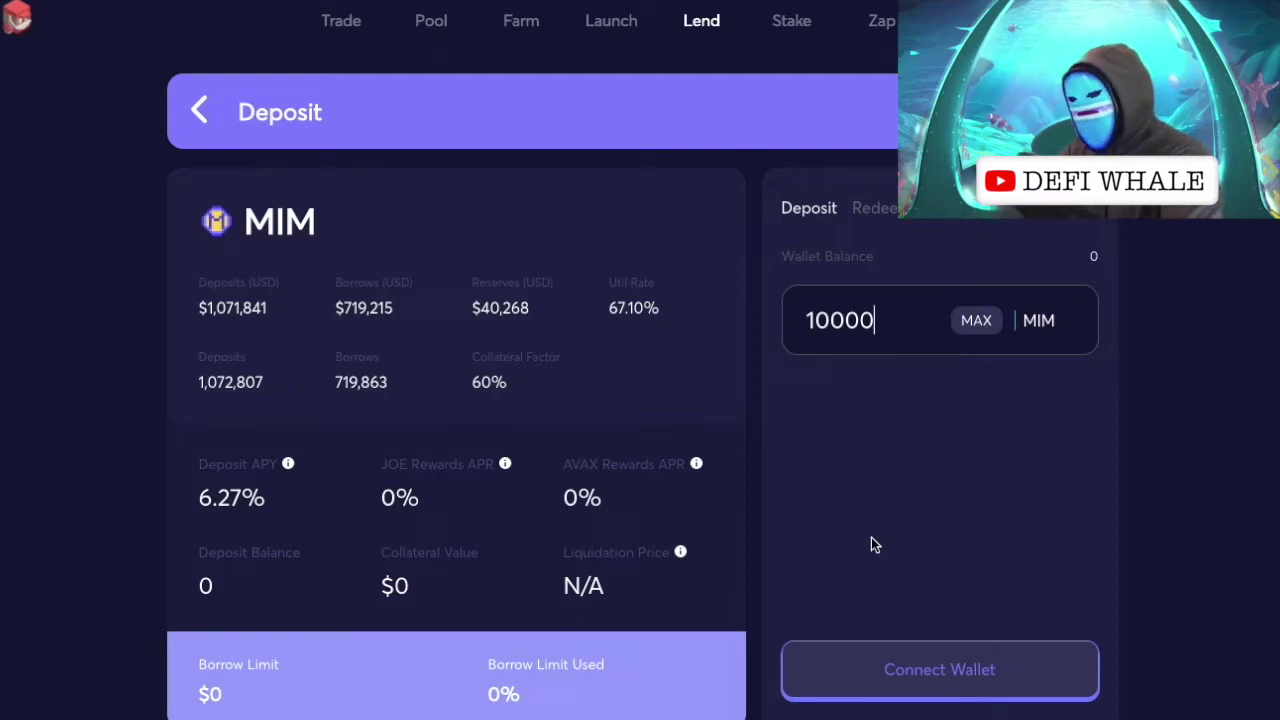
Go back from the MIM deposit page and scroll the Lend tables to the AVAX borrow row.
left_click(199, 113)
scroll(508, 557, "down", 5)
scroll(508, 557, "up", 2)
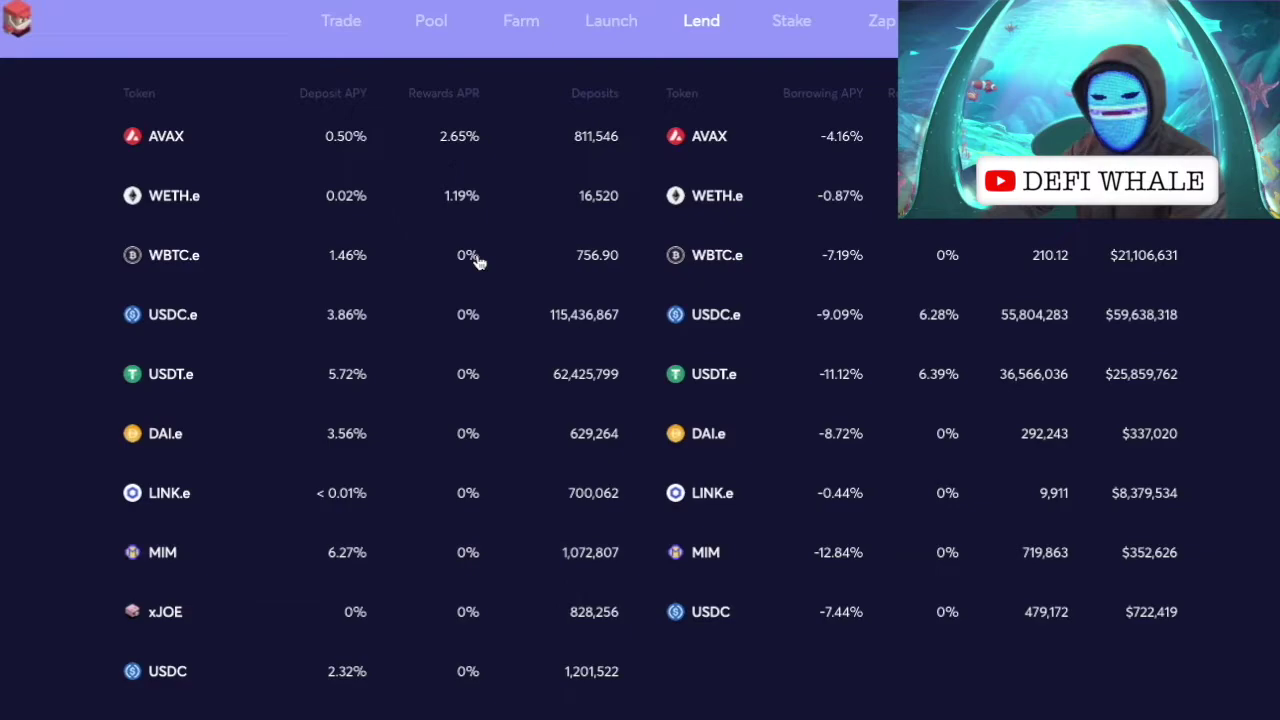
scroll(366, 556, "up", 2)
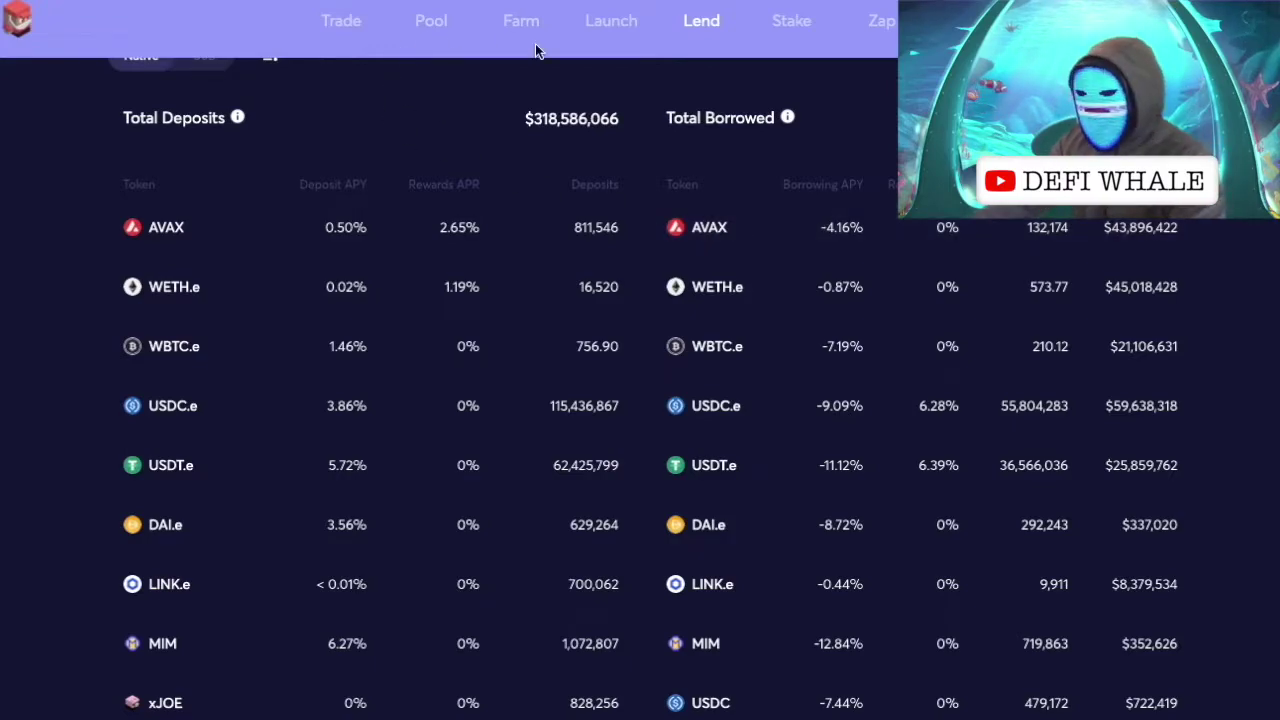
Open the AVAX borrow page at -4.16% APY and request 90% of the borrow limit.
left_click(714, 229)
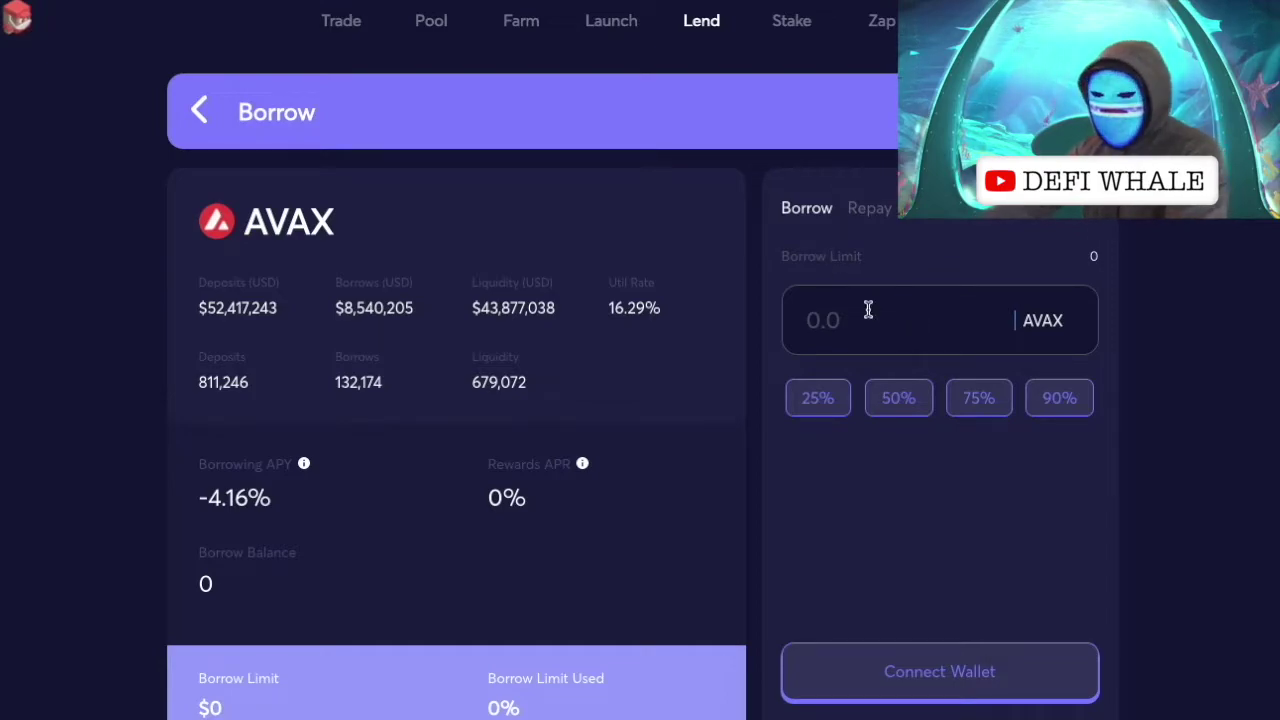
scroll(655, 577, "down", 5)
scroll(655, 577, "up", 5)
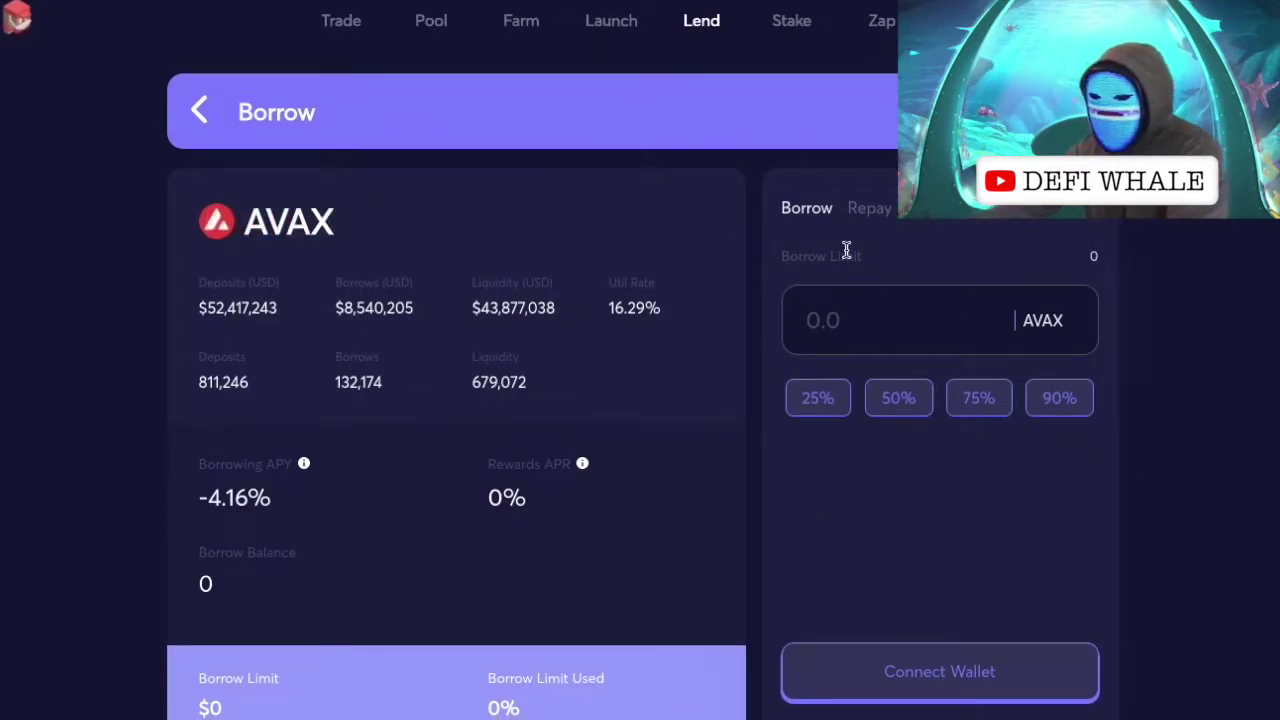
left_click(1078, 412)
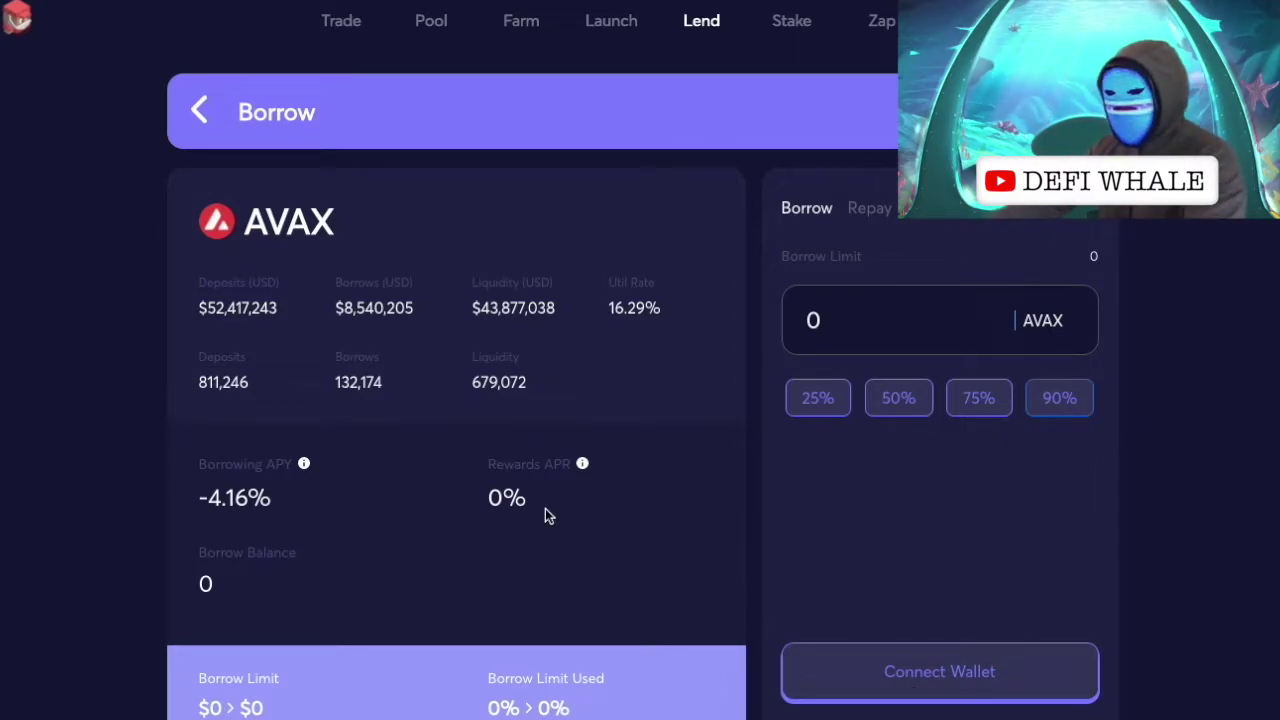
left_click(199, 110)
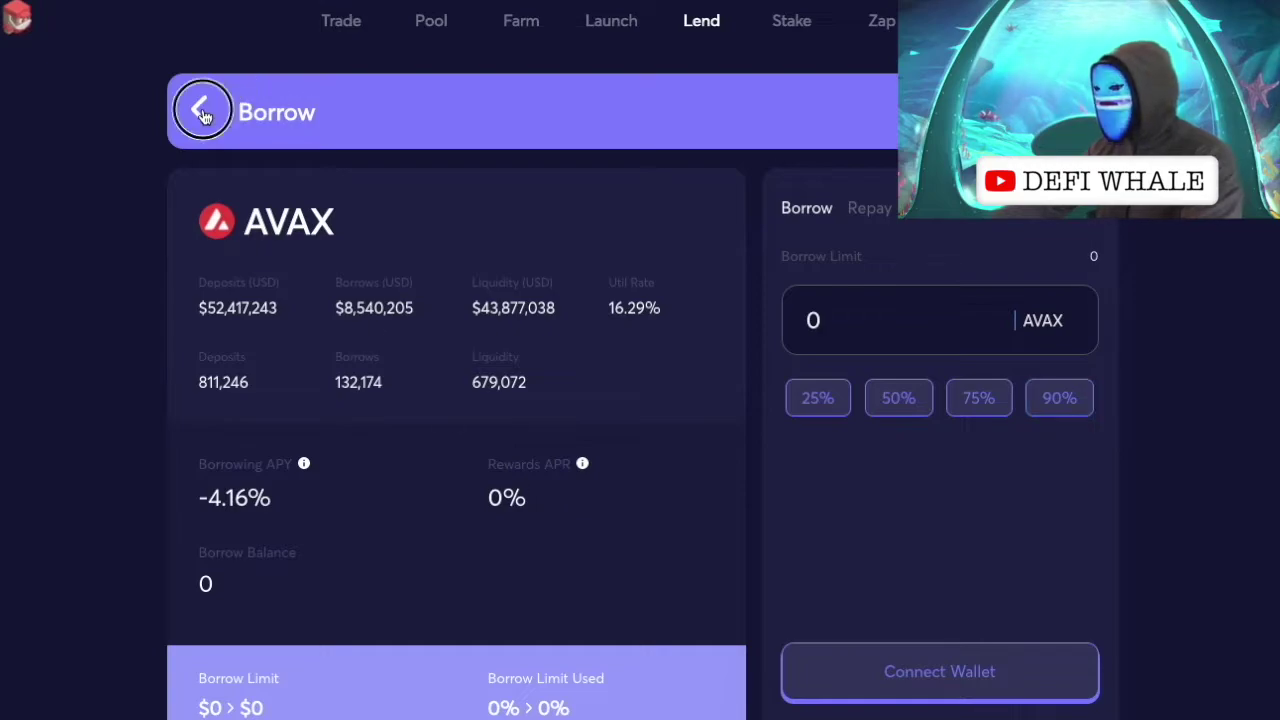
Scroll through the Lend tables showing 132,174 AVAX borrowed worth $43,861,057.
scroll(740, 410, "down", 3)
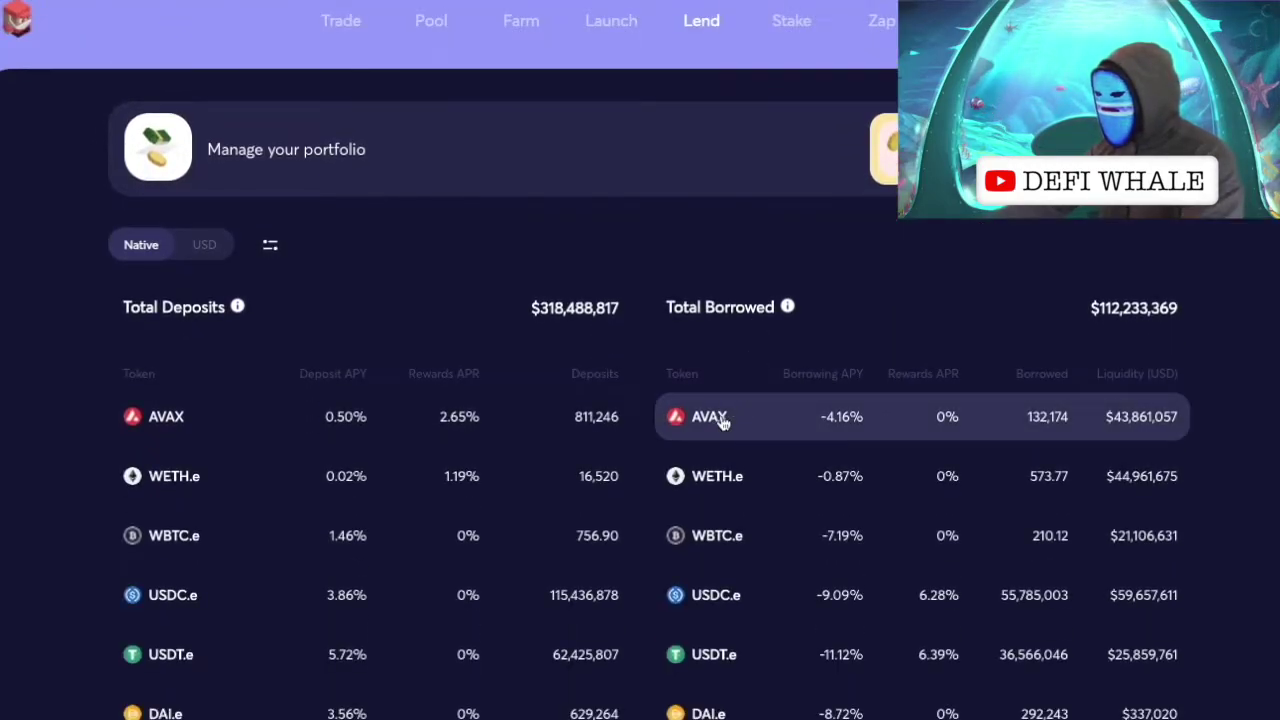
scroll(483, 457, "down", 3)
scroll(271, 648, "down", 1)
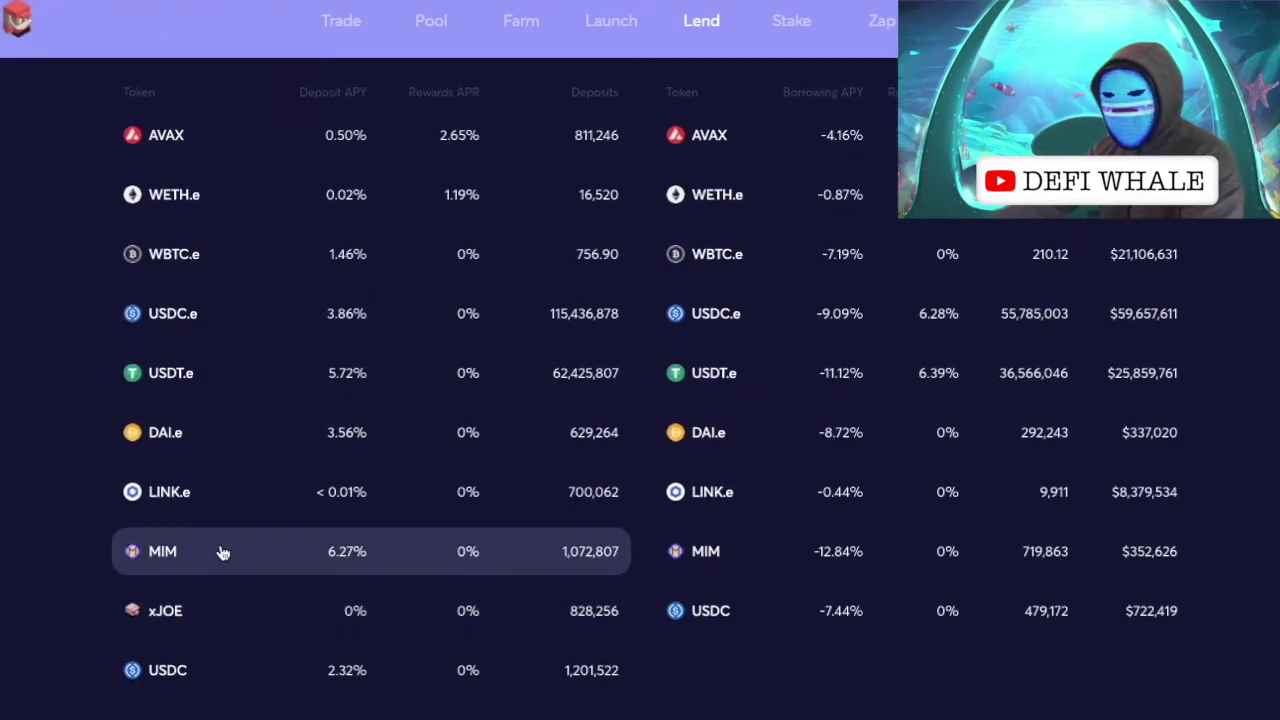
scroll(221, 553, "up", 1)
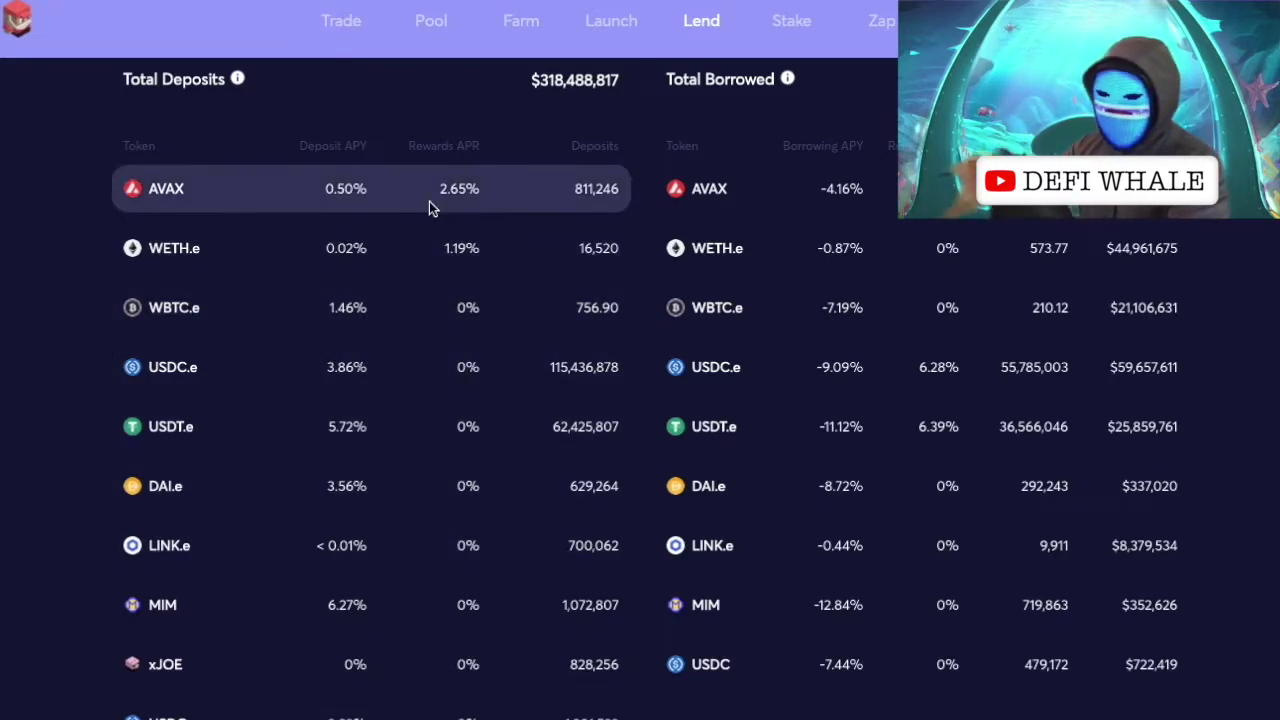
scroll(429, 206, "up", 1)
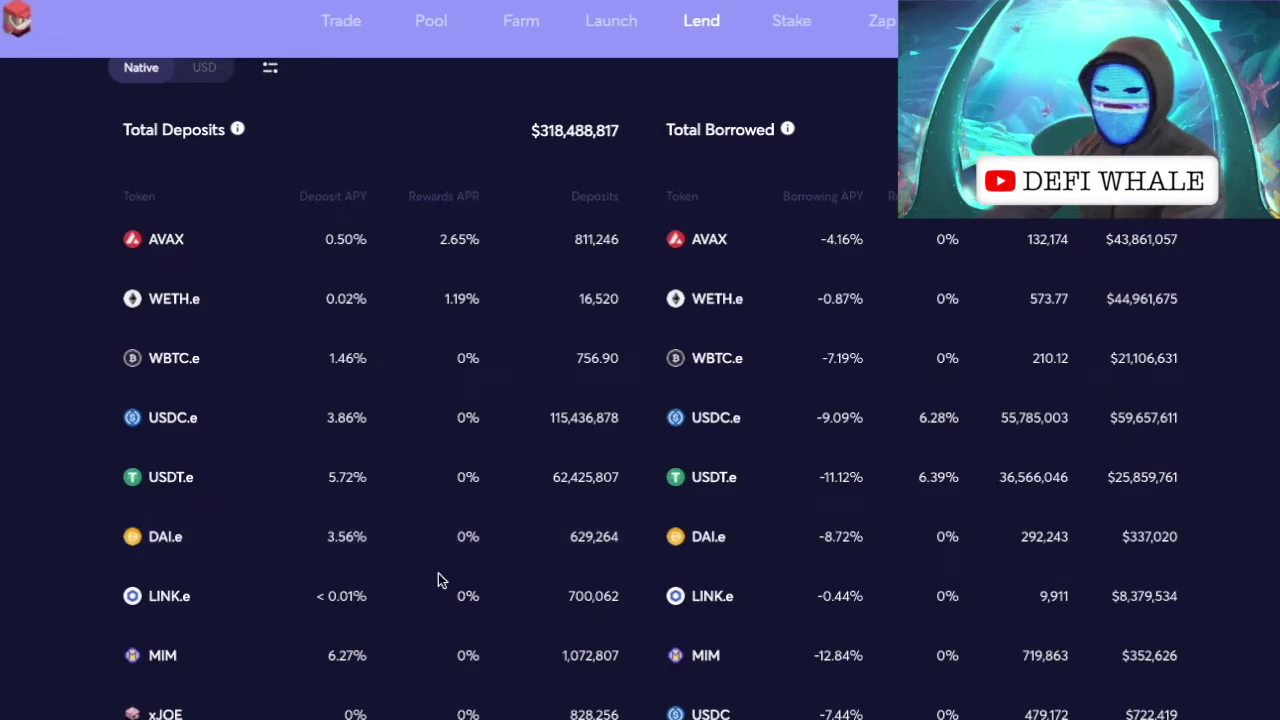
scroll(440, 600, "down", 2)
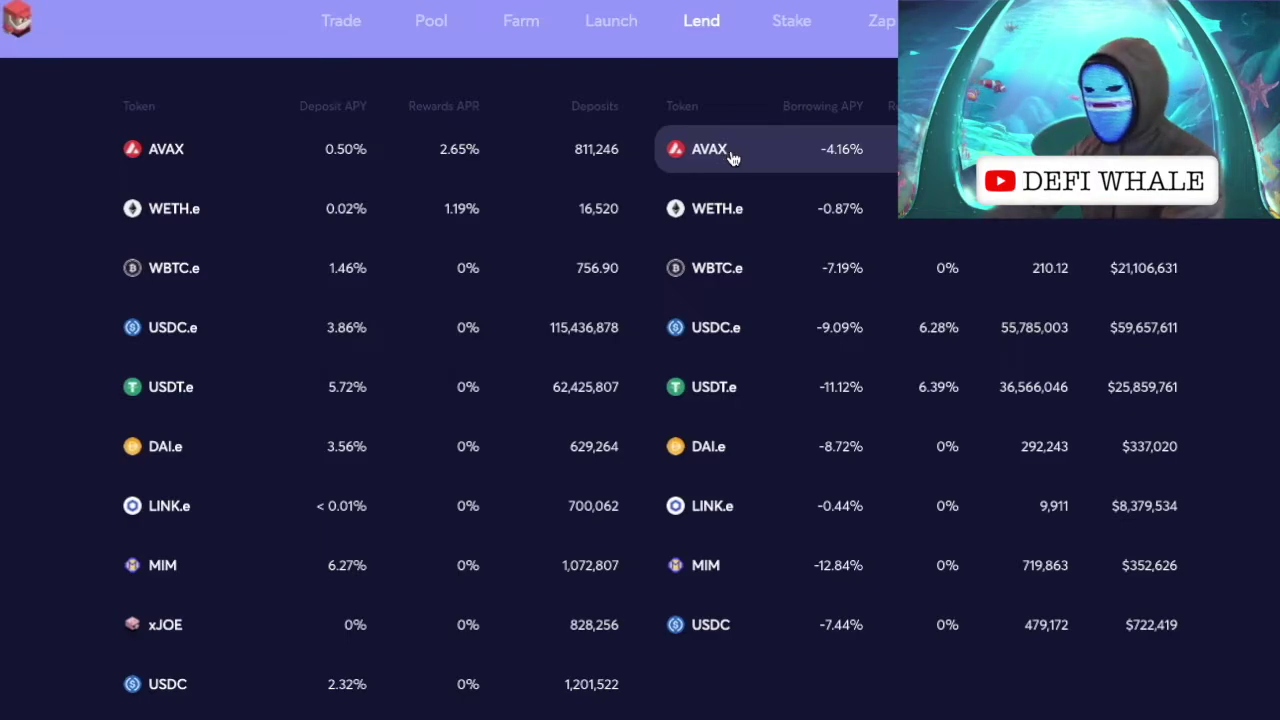
On the Trade page, enter 80 AVAX to swap for an estimated 5143.6 USDC.
left_click(348, 24)
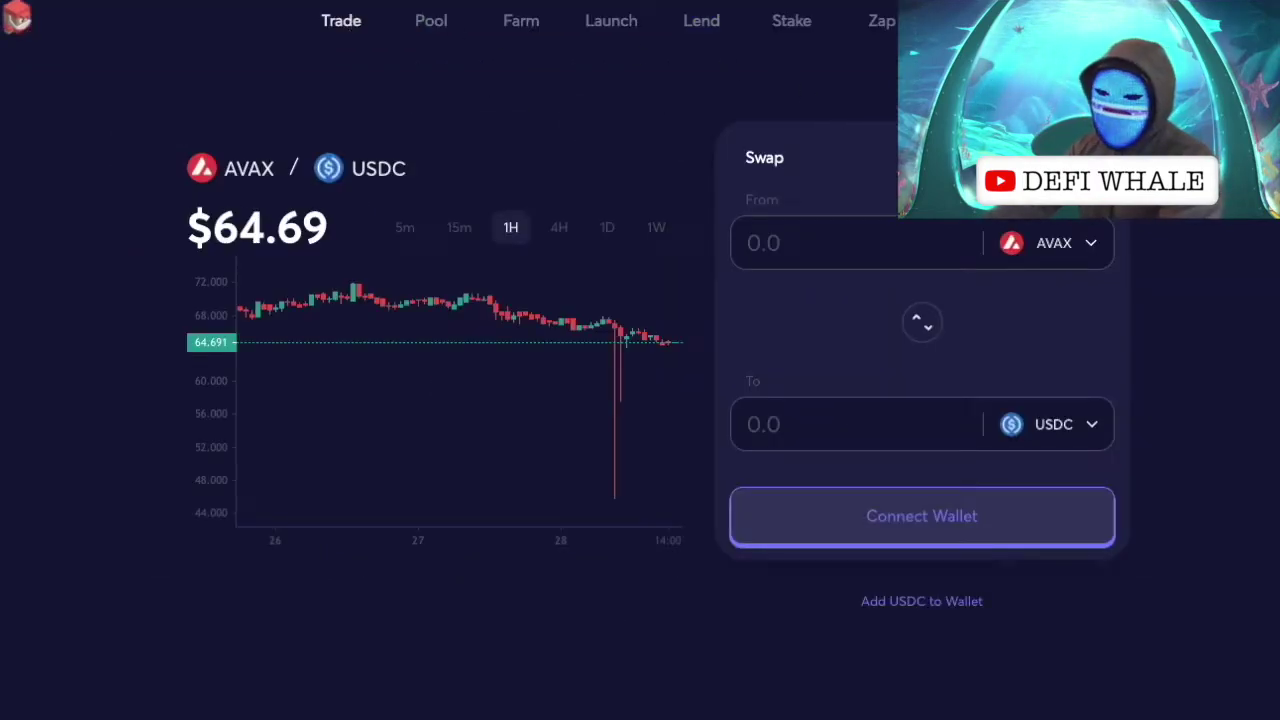
left_click(894, 233)
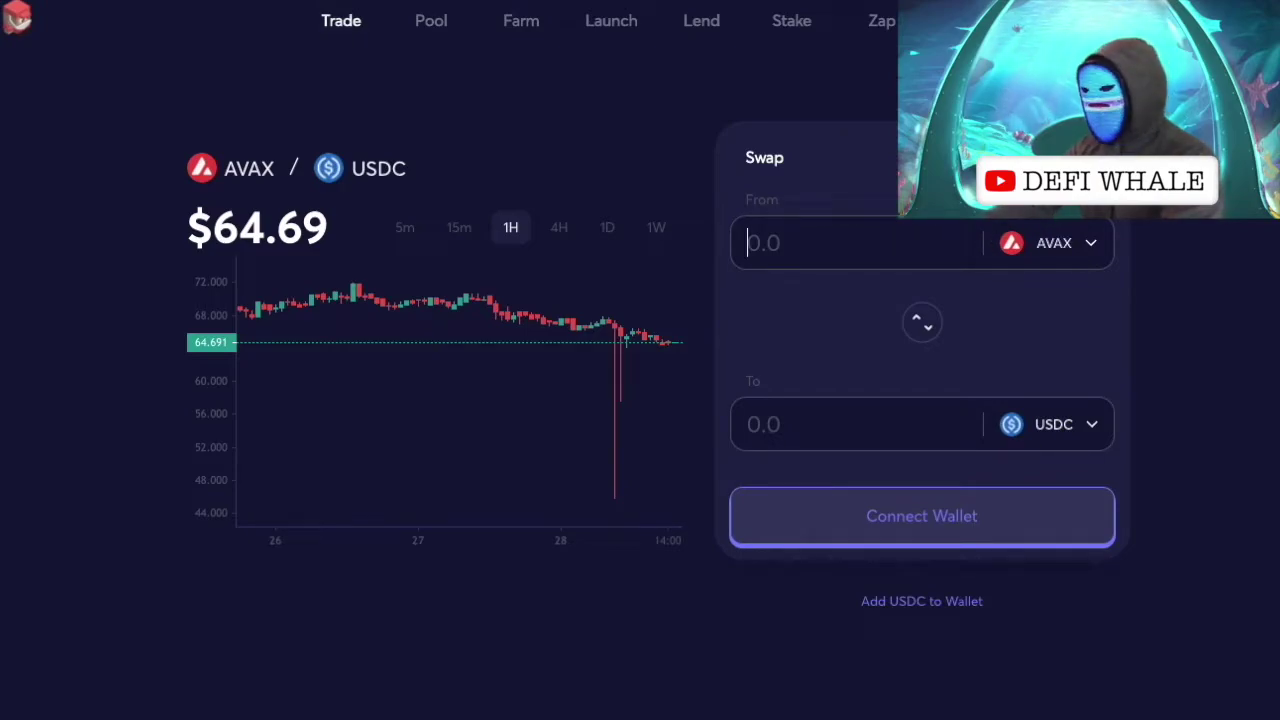
type("80")
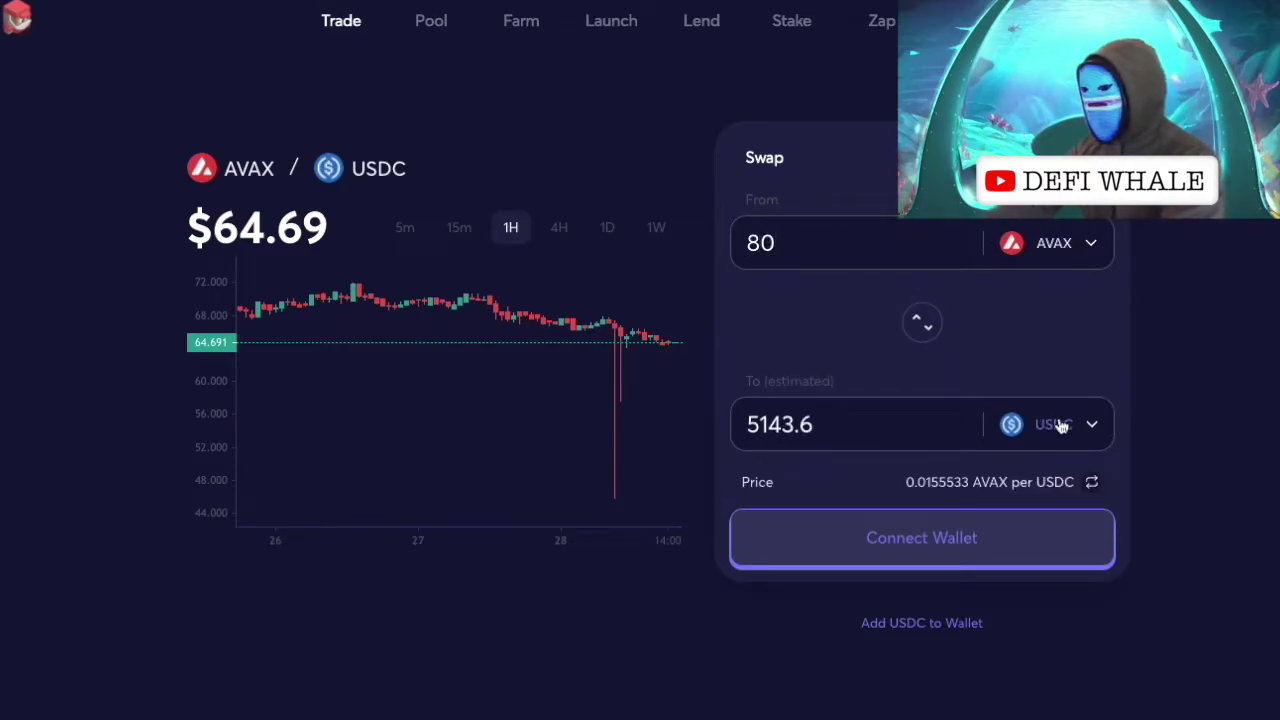
left_click(1042, 430)
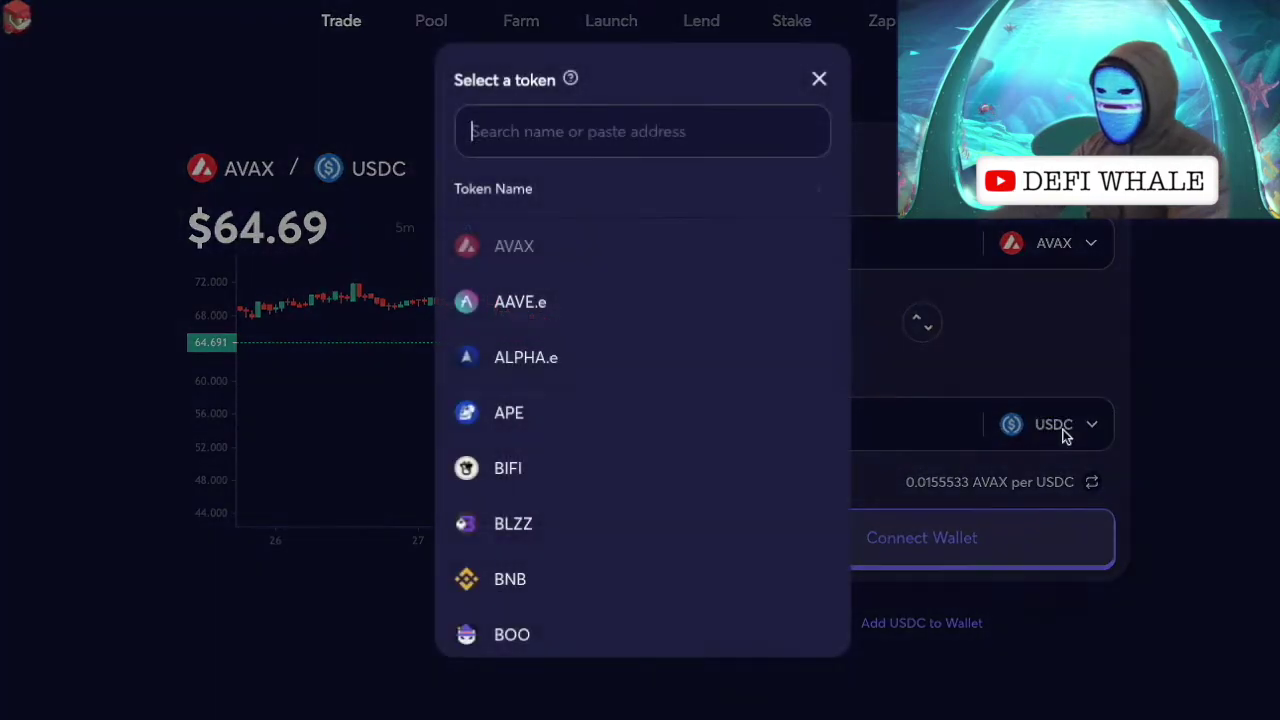
Search 'mim' and select MIM as the receiving token, quoting about 5142.22 MIM.
scroll(657, 305, "down", 3)
scroll(657, 305, "down", 5)
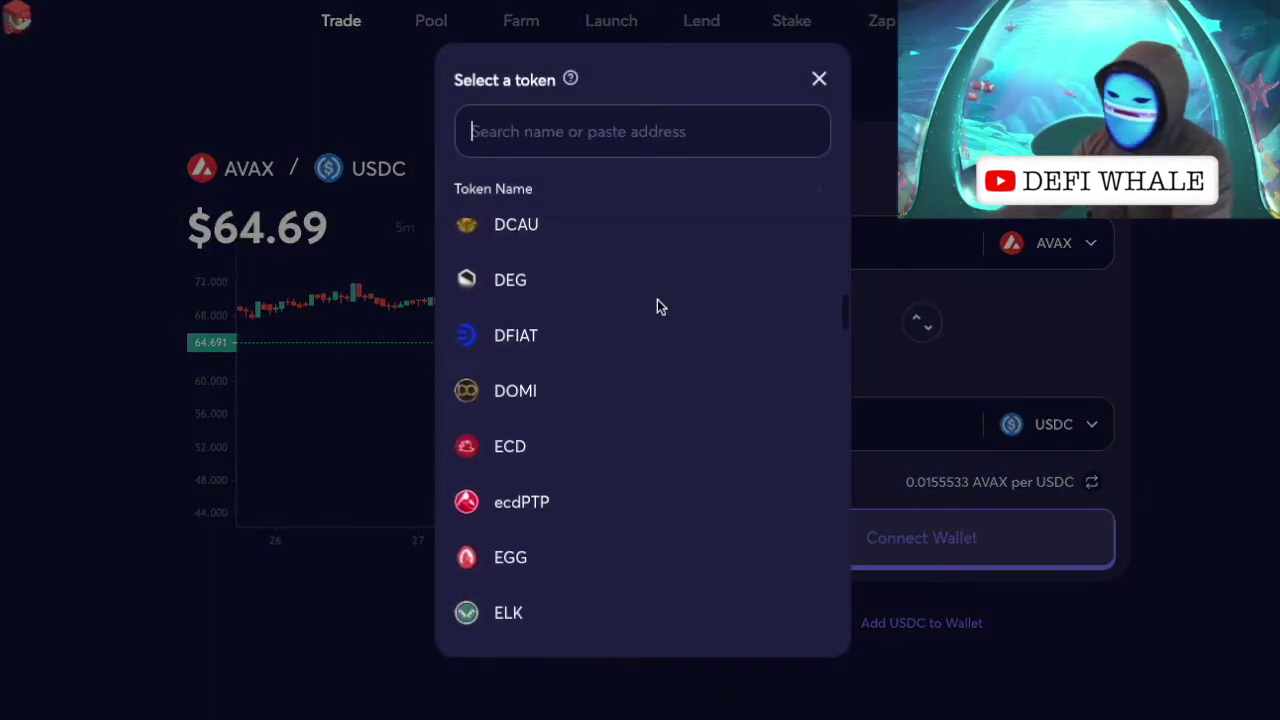
type("mim")
left_click(568, 246)
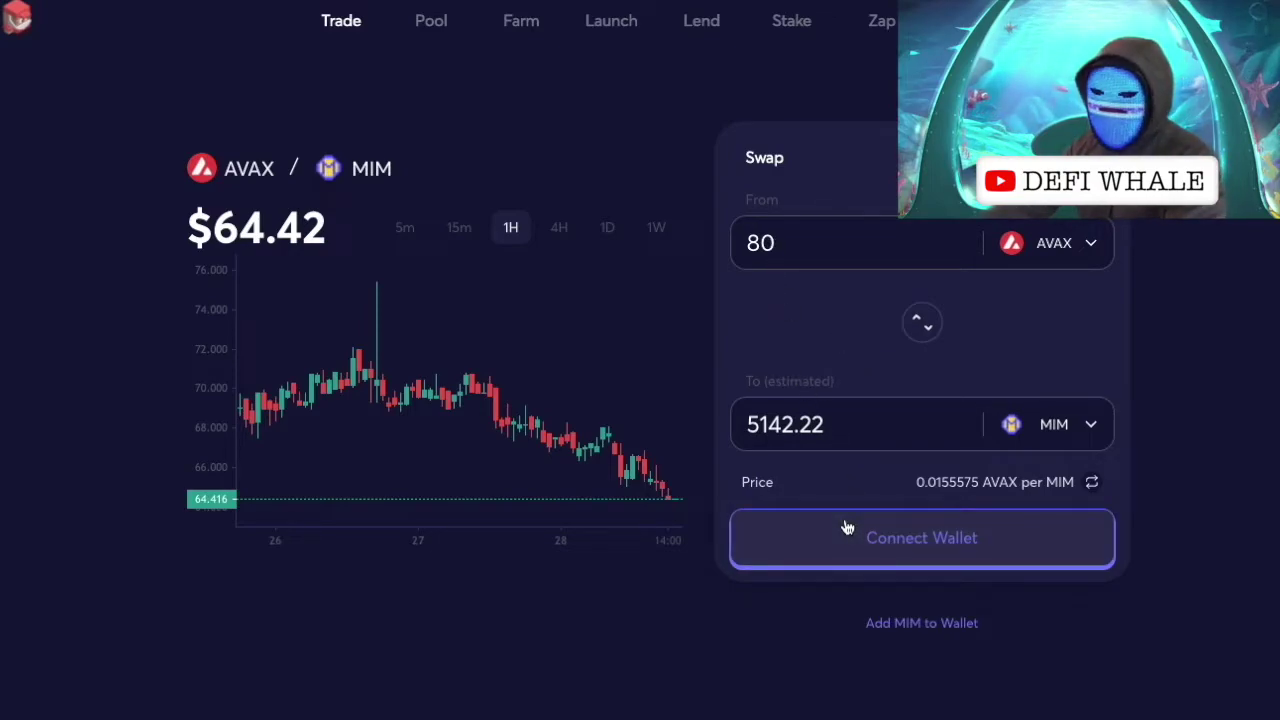
left_click_drag(749, 424, 839, 415)
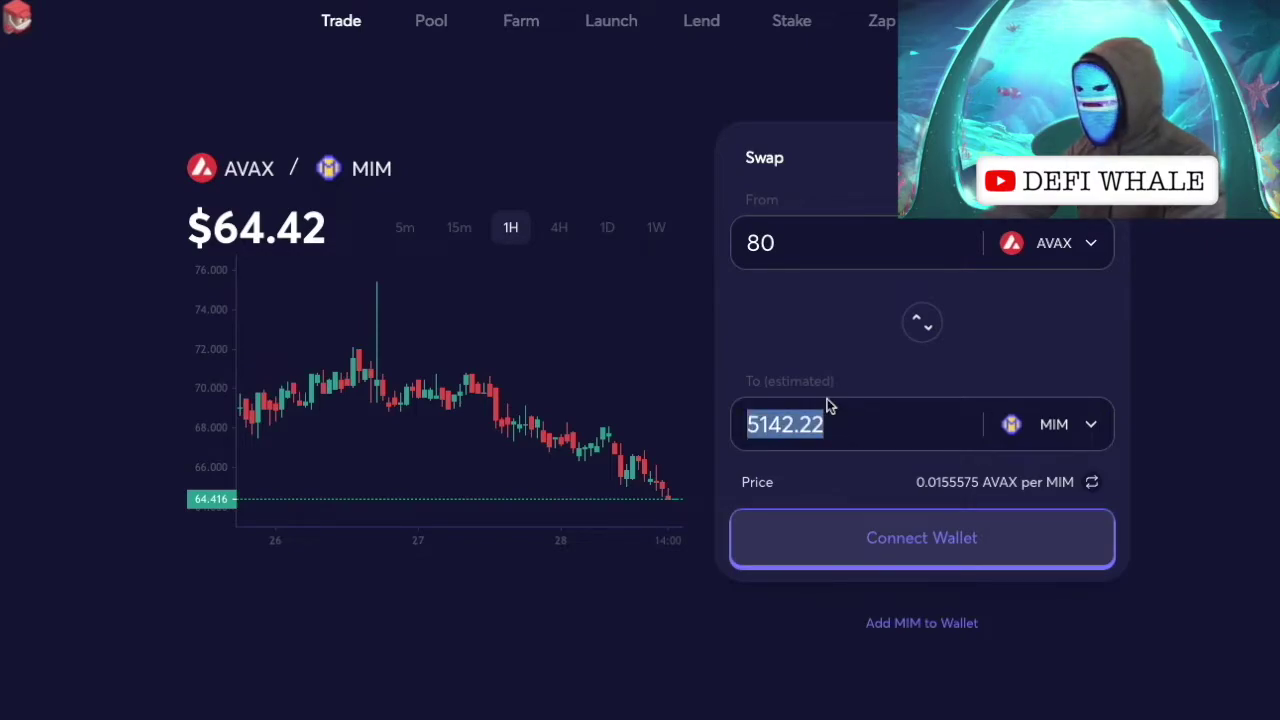
left_click_drag(791, 243, 738, 243)
left_click(783, 342)
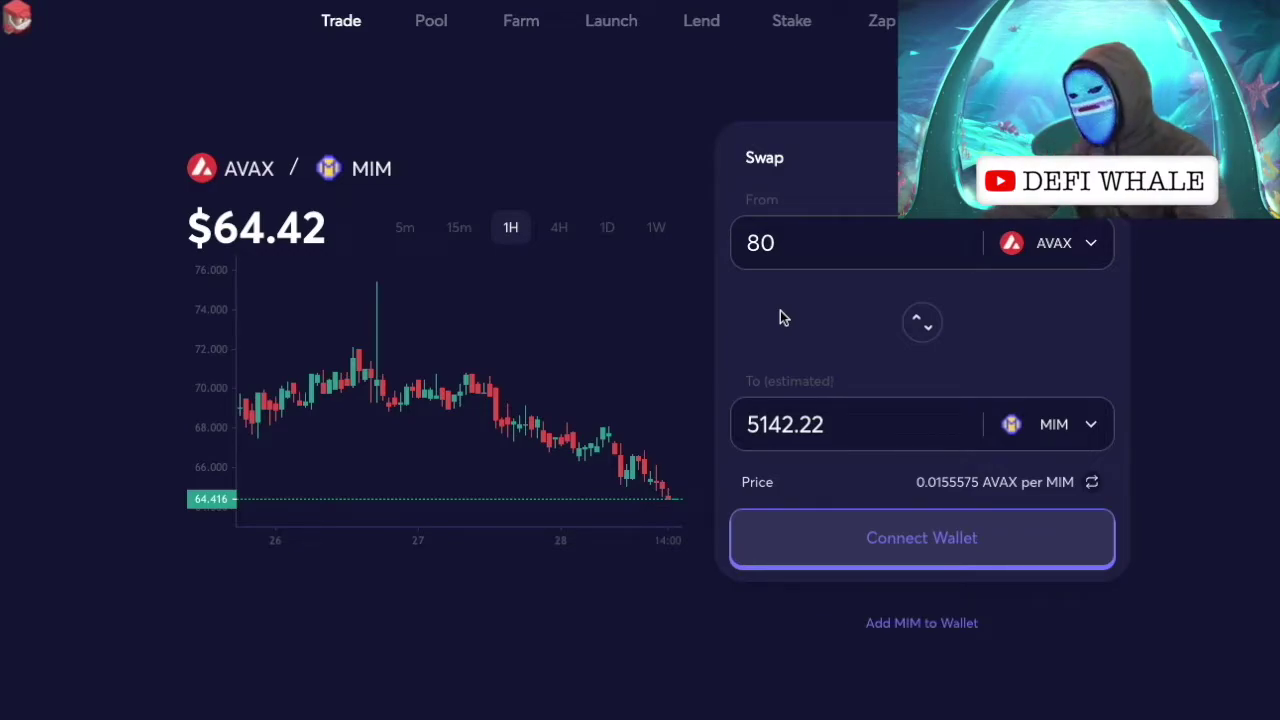
left_click_drag(846, 422, 747, 416)
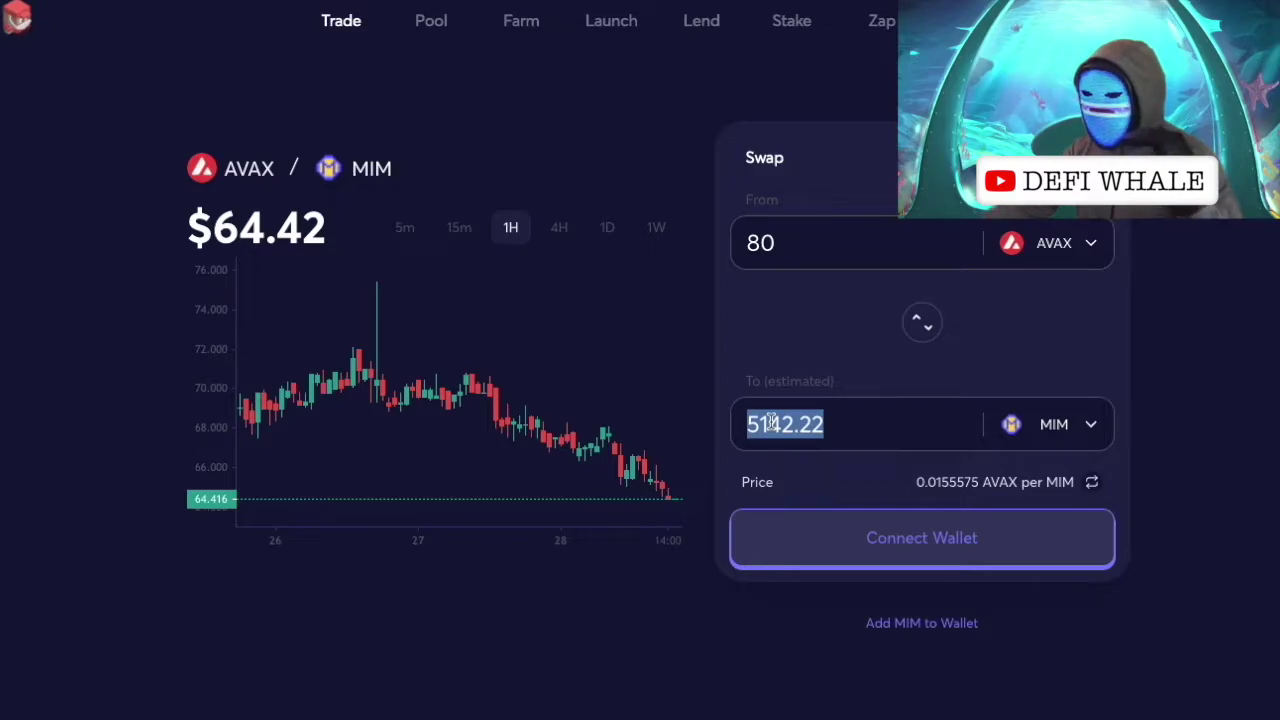
left_click(783, 251)
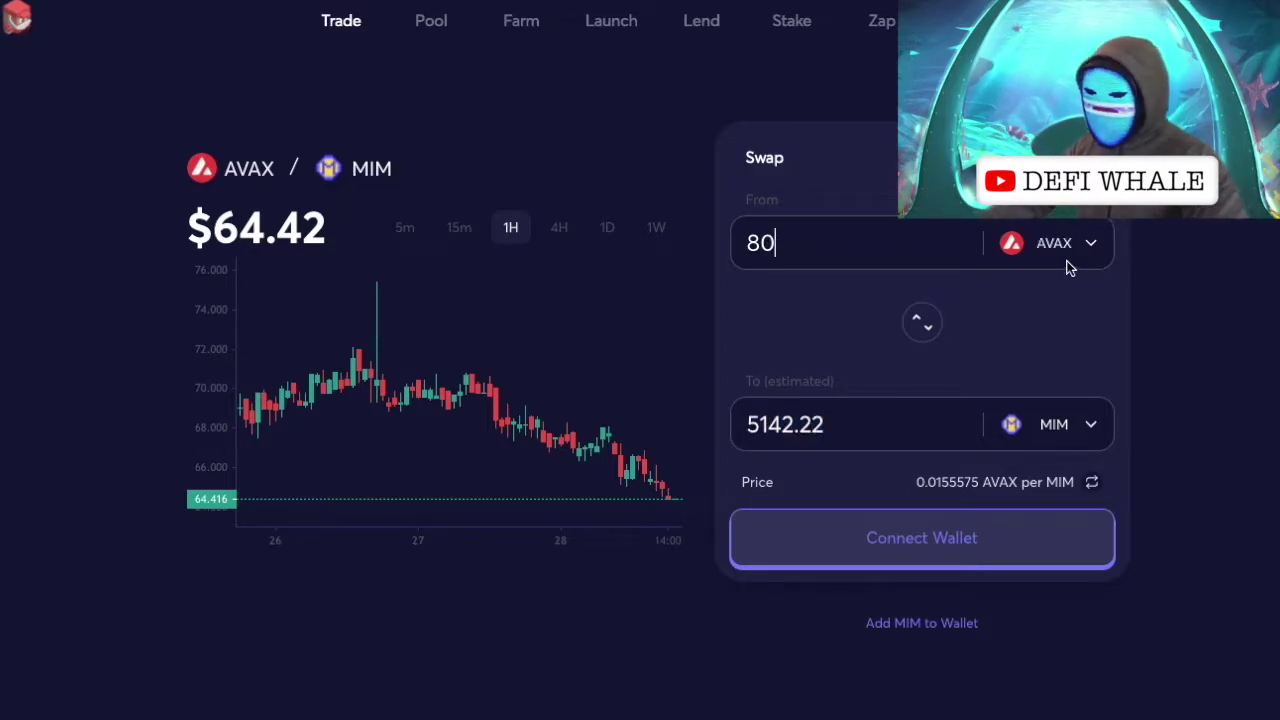
double_click(781, 243)
left_click(784, 240)
double_click(785, 242)
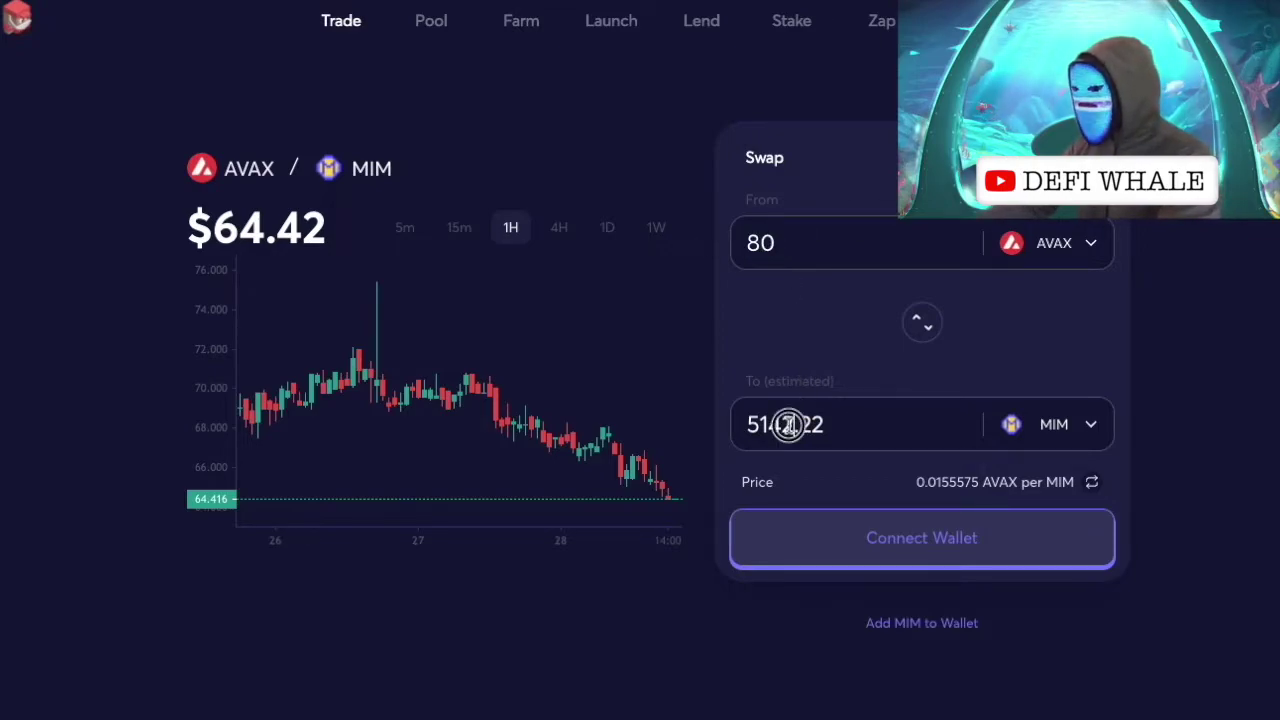
double_click(788, 424)
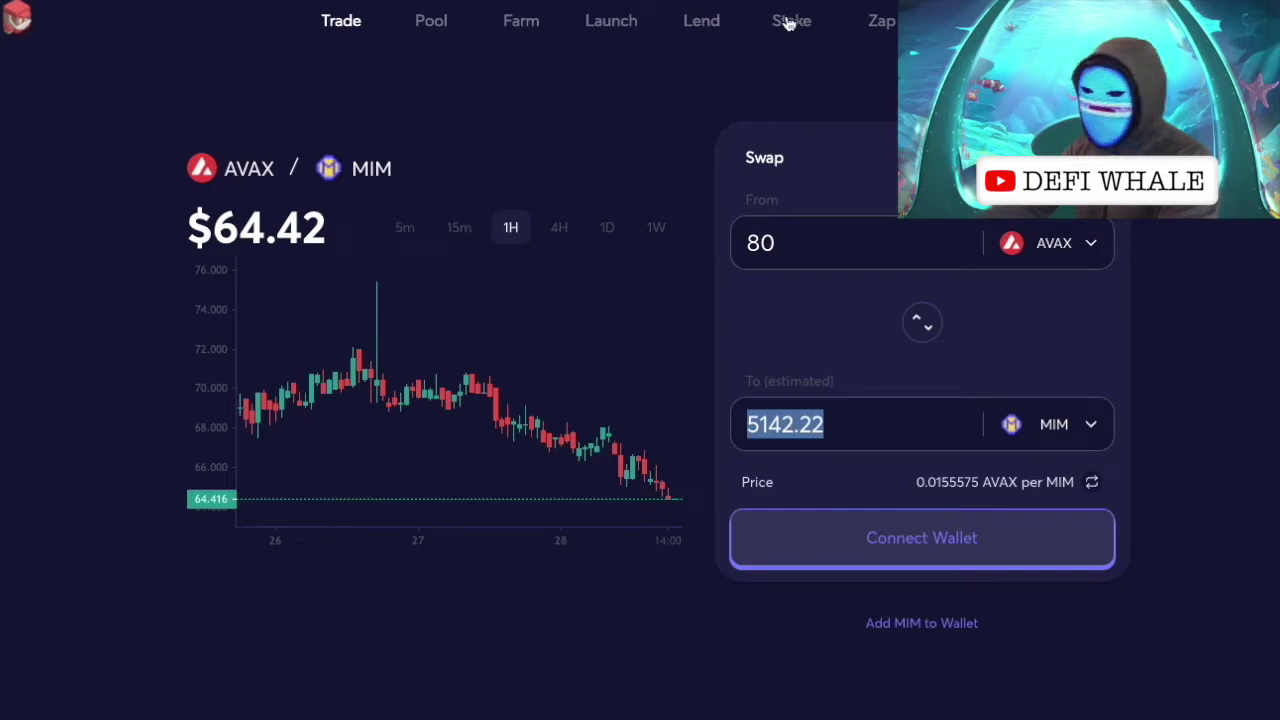
left_click(712, 22)
Scroll the Lend page to the deposit and borrowed tables beside the shorting spreadsheet.
scroll(914, 571, "down", 5)
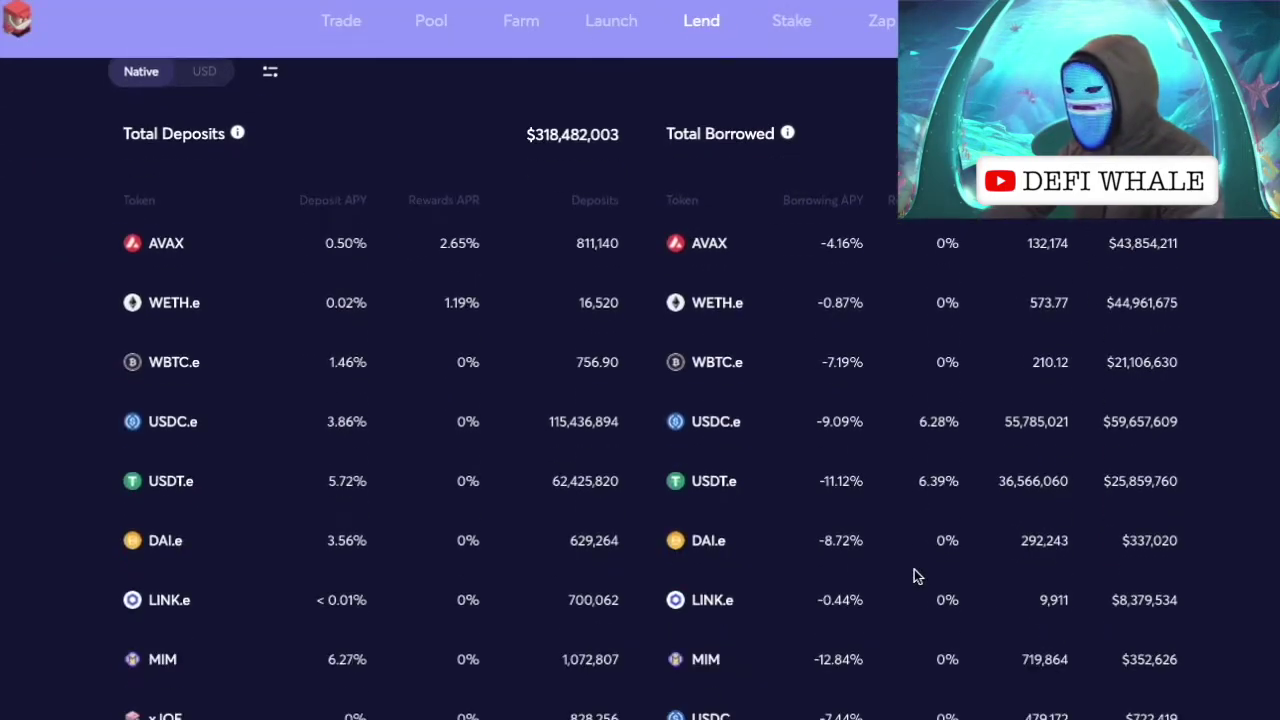
scroll(297, 573, "down", 1)
scroll(297, 573, "down", 3)
scroll(297, 573, "up", 3)
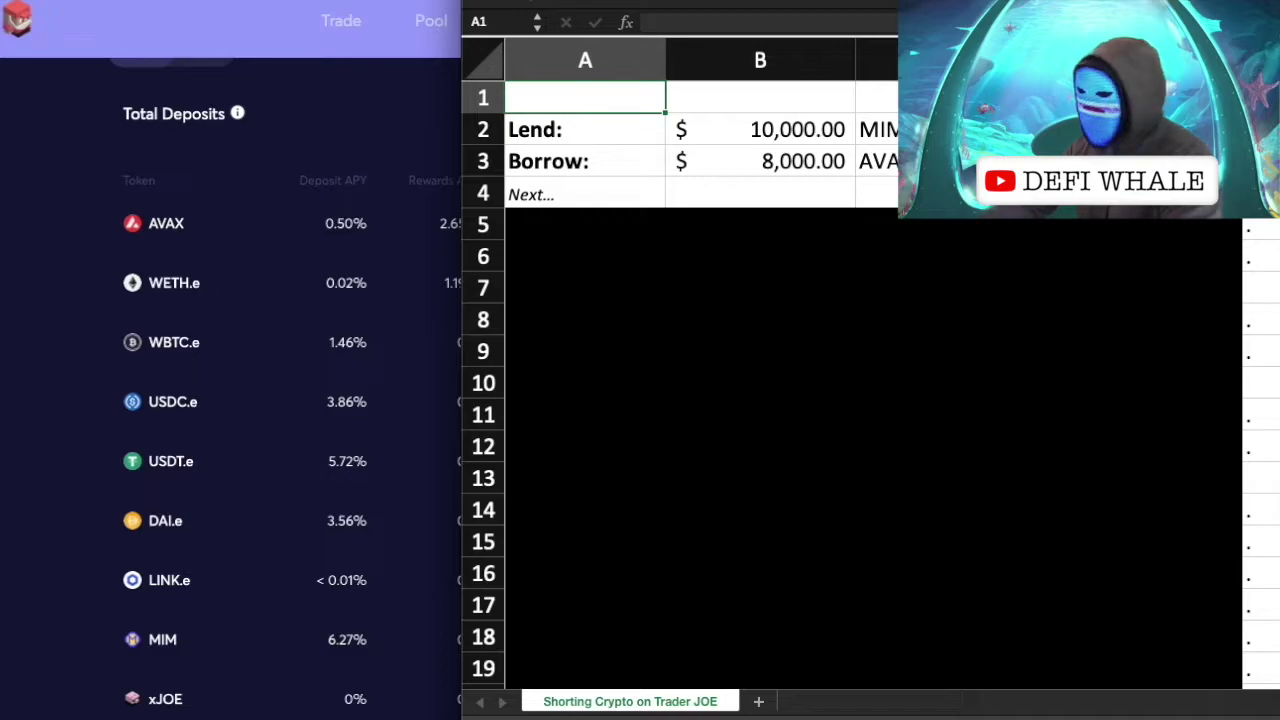
Point out the Lend row's $10,000 amount and the Borrow and Next rows.
scroll(356, 425, "down", 4)
scroll(356, 425, "up", 2)
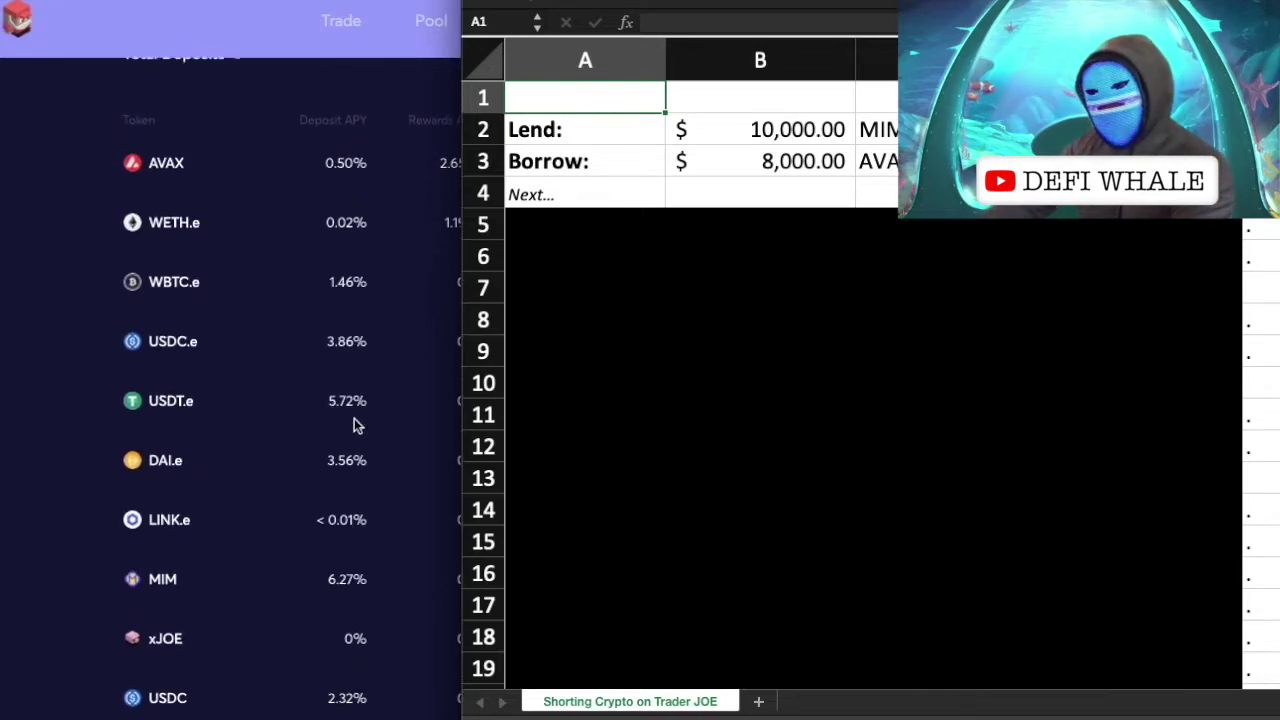
left_click(570, 130)
left_click_drag(556, 131, 800, 131)
left_click(757, 131)
Uncover rows 5–6 showing $8,000 of AVAX swapped for $8,000 of MIM.
left_click_drag(571, 223, 1151, 263)
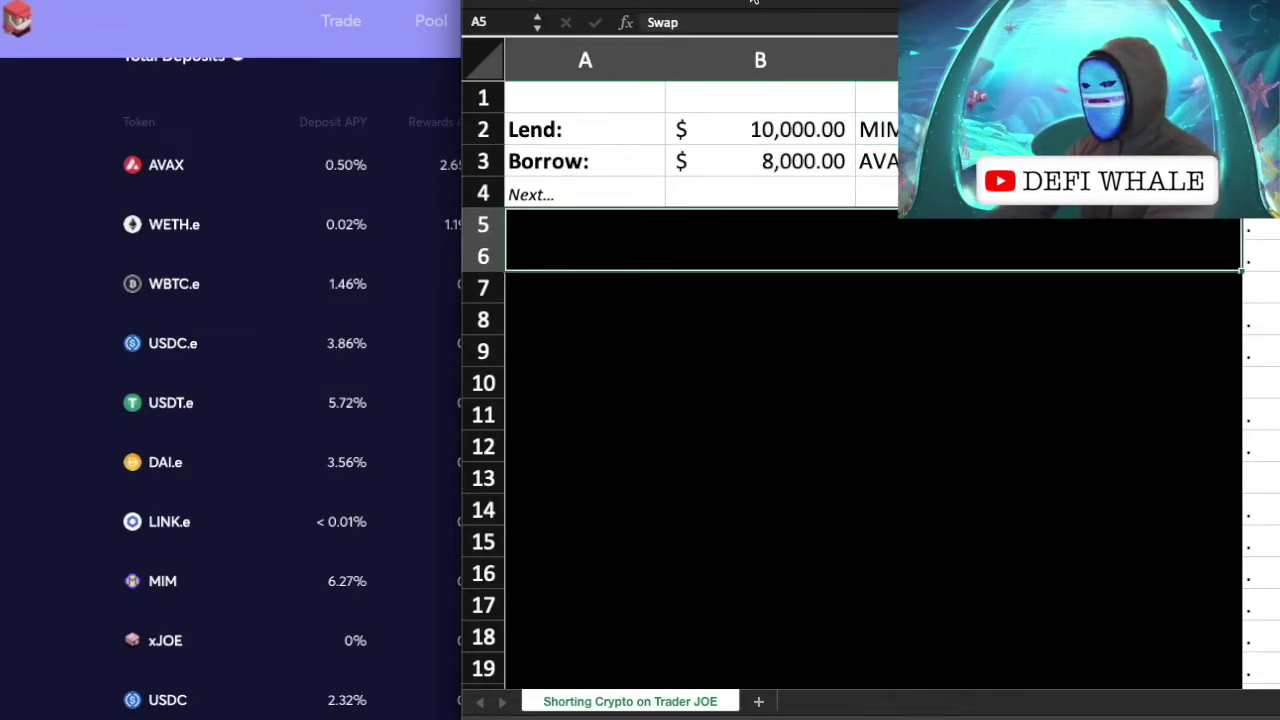
left_click(805, 334)
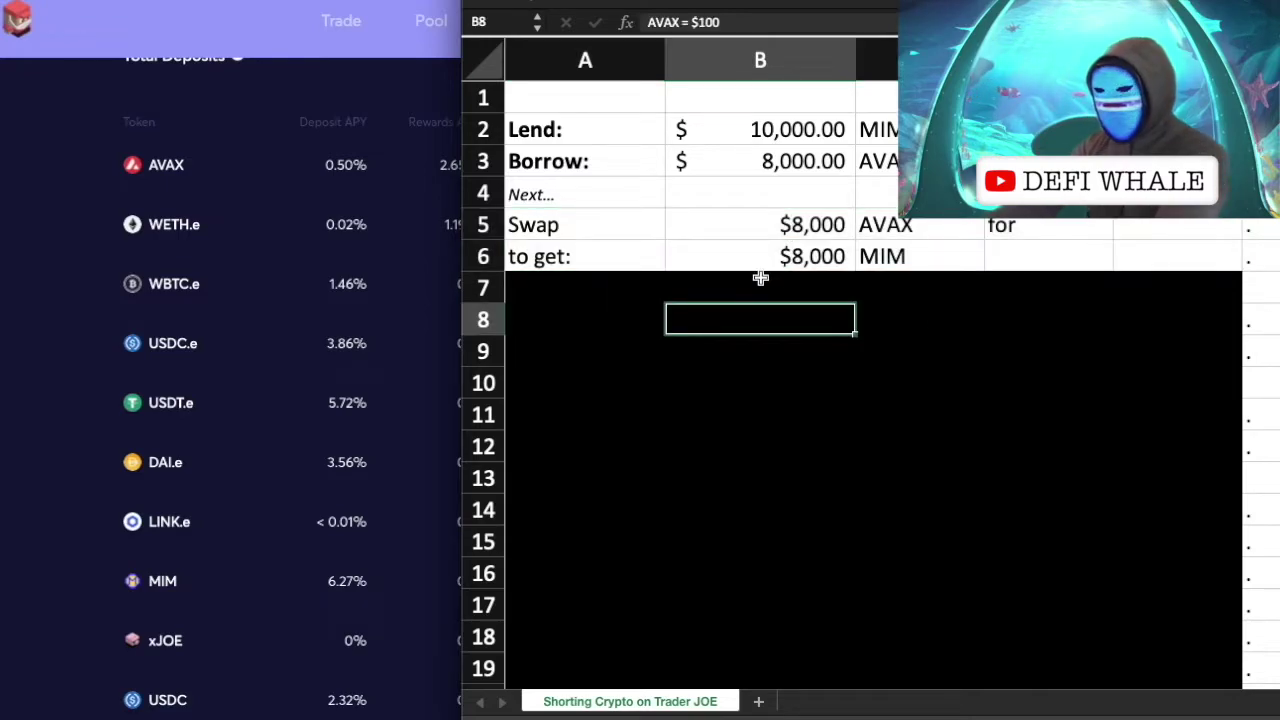
left_click(920, 227)
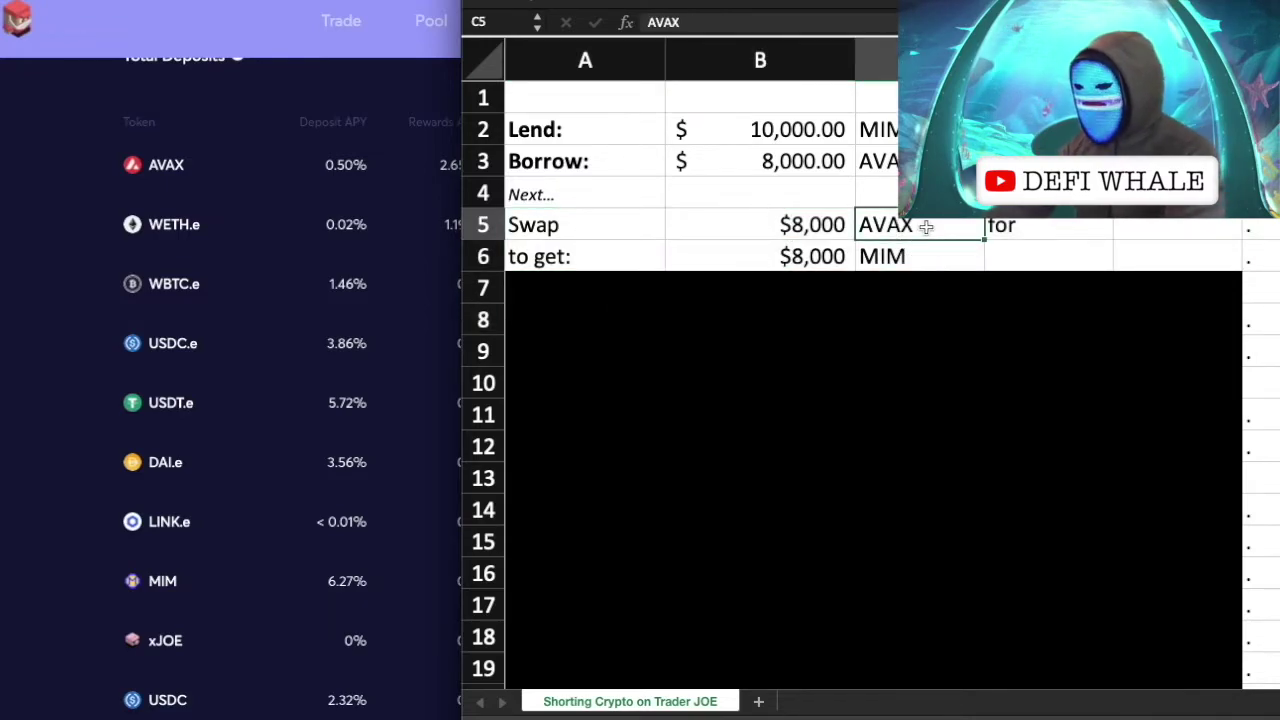
left_click_drag(783, 262, 902, 260)
Uncover rows 7–9 with the assumption that AVAX drops from $100 to $80.
left_click_drag(562, 299, 951, 306)
left_click(1089, 309)
left_click_drag(1153, 317, 605, 346)
type("Let's Assume\tAVAX = $100 then drops\tAVAX = $80")
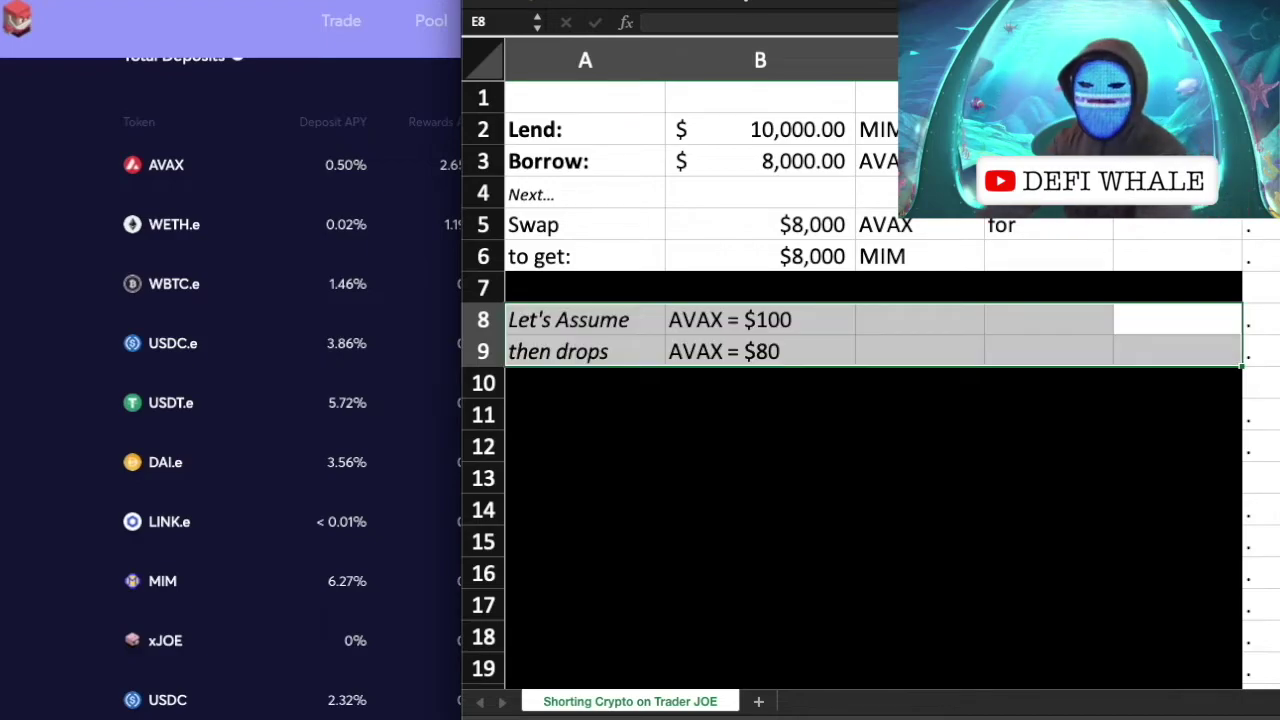
left_click(760, 320)
left_click_drag(514, 289, 1174, 297)
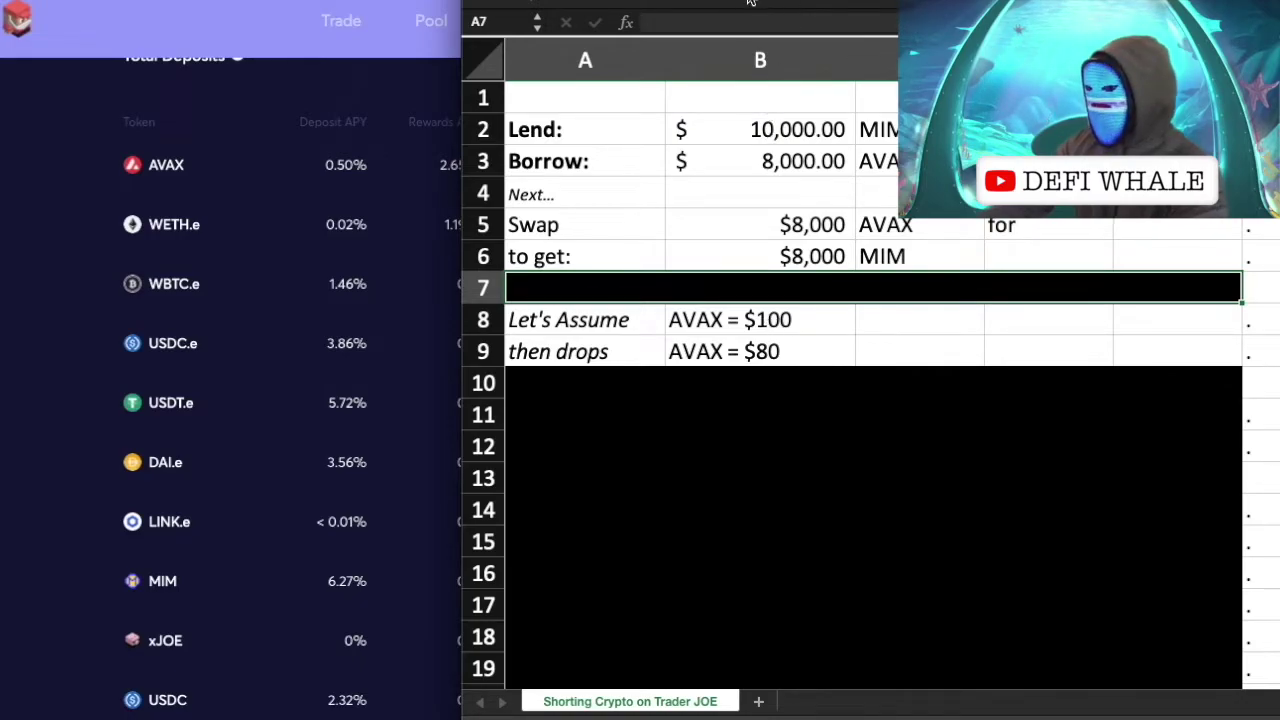
left_click(858, 341)
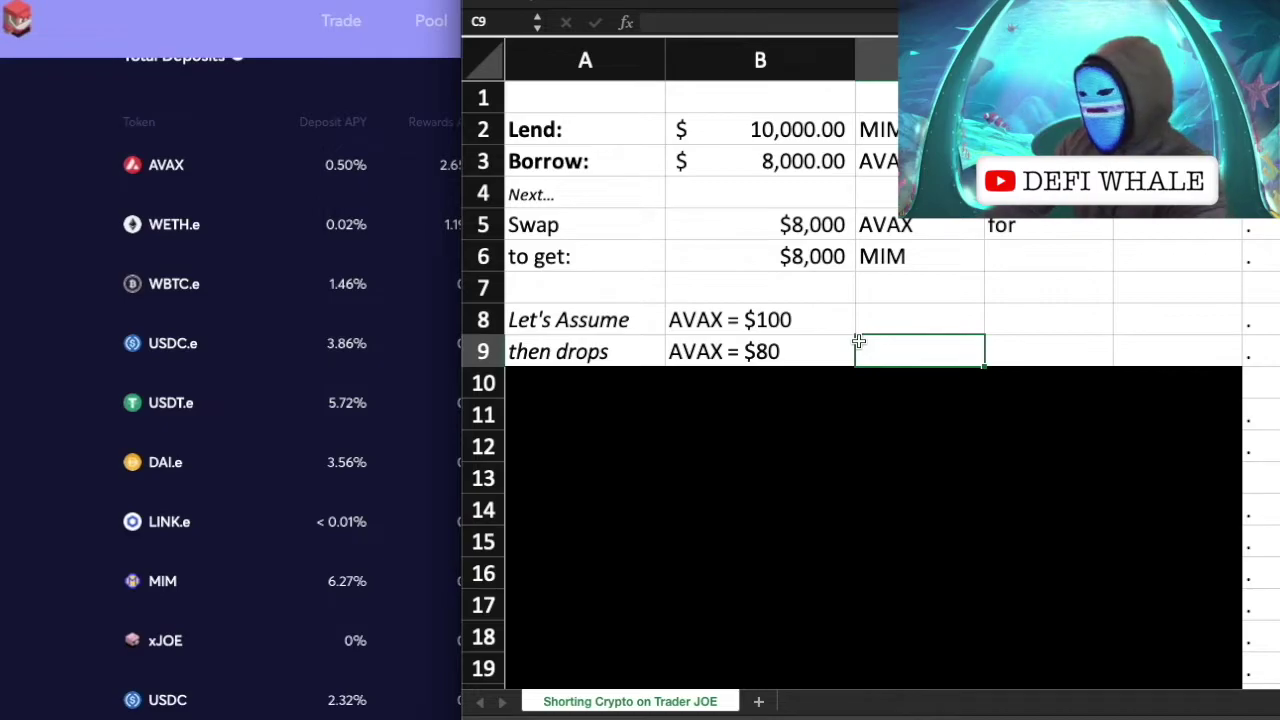
left_click(796, 328)
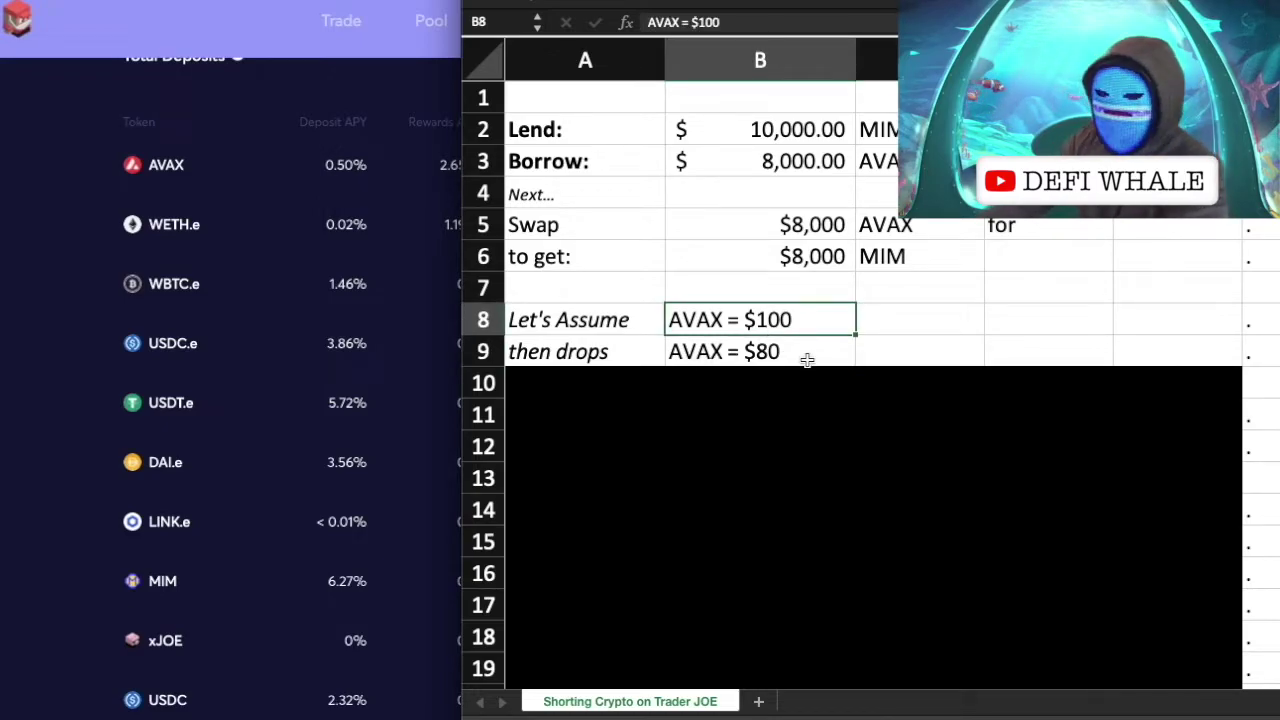
left_click(807, 358)
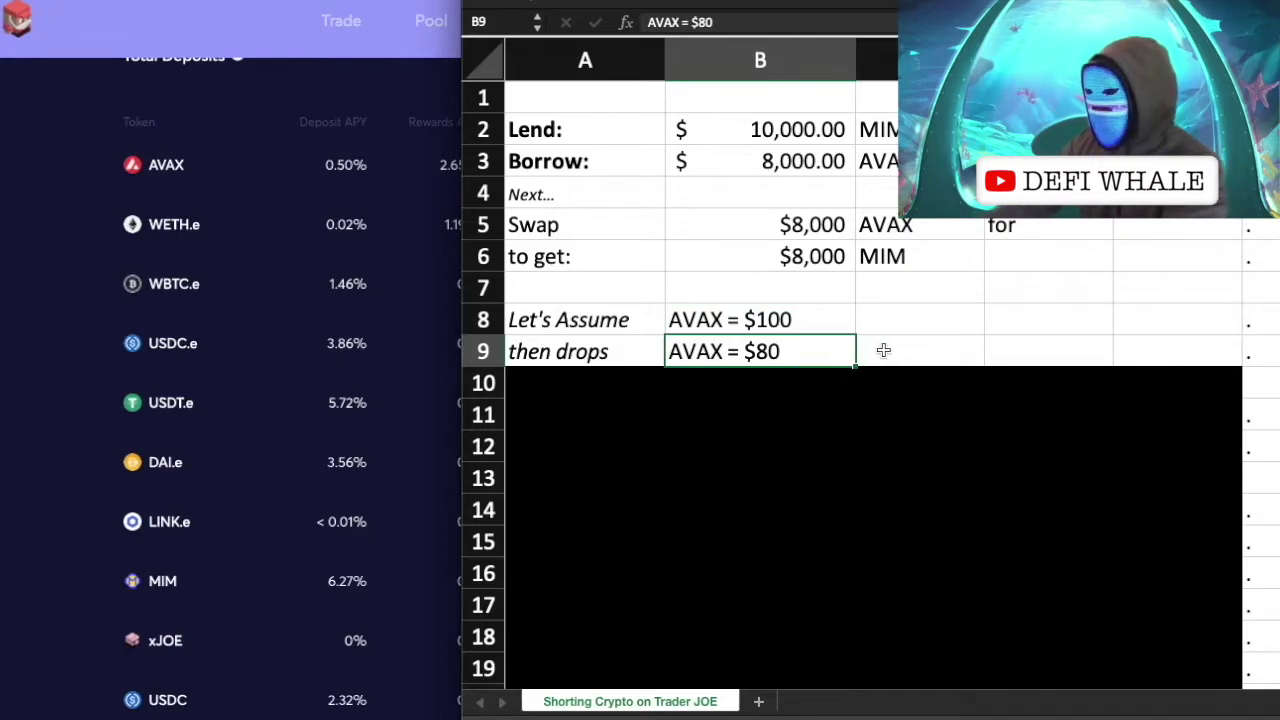
Point back to the $8,000 swapped in B5 and select the covered rows 10–12.
left_click(790, 226)
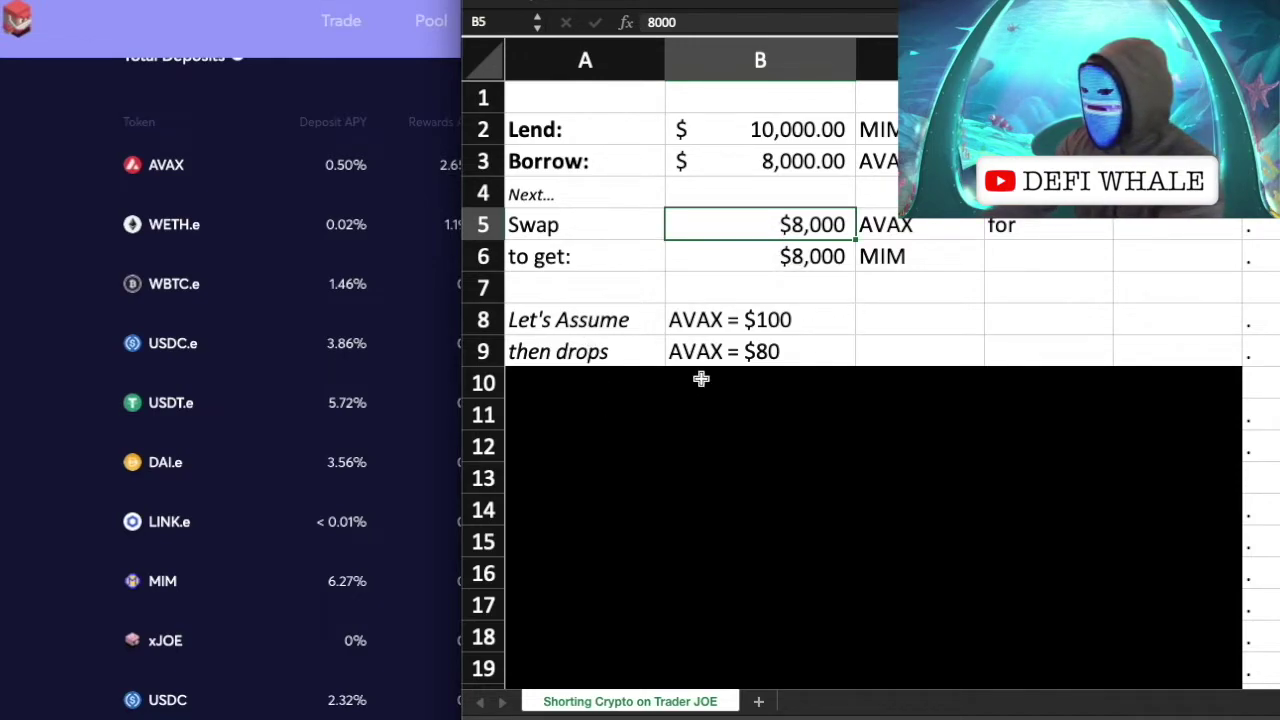
left_click(603, 417)
left_click_drag(569, 375, 1175, 432)
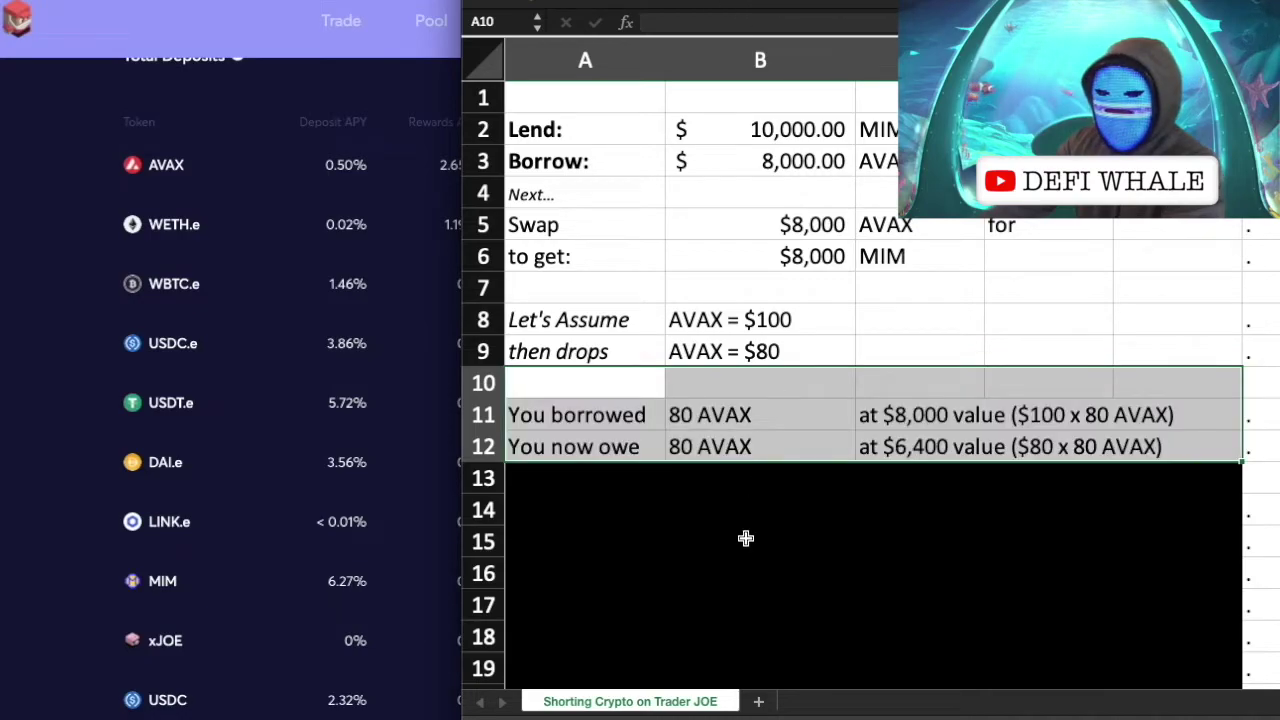
left_click(743, 537)
left_click(603, 417)
left_click(688, 414)
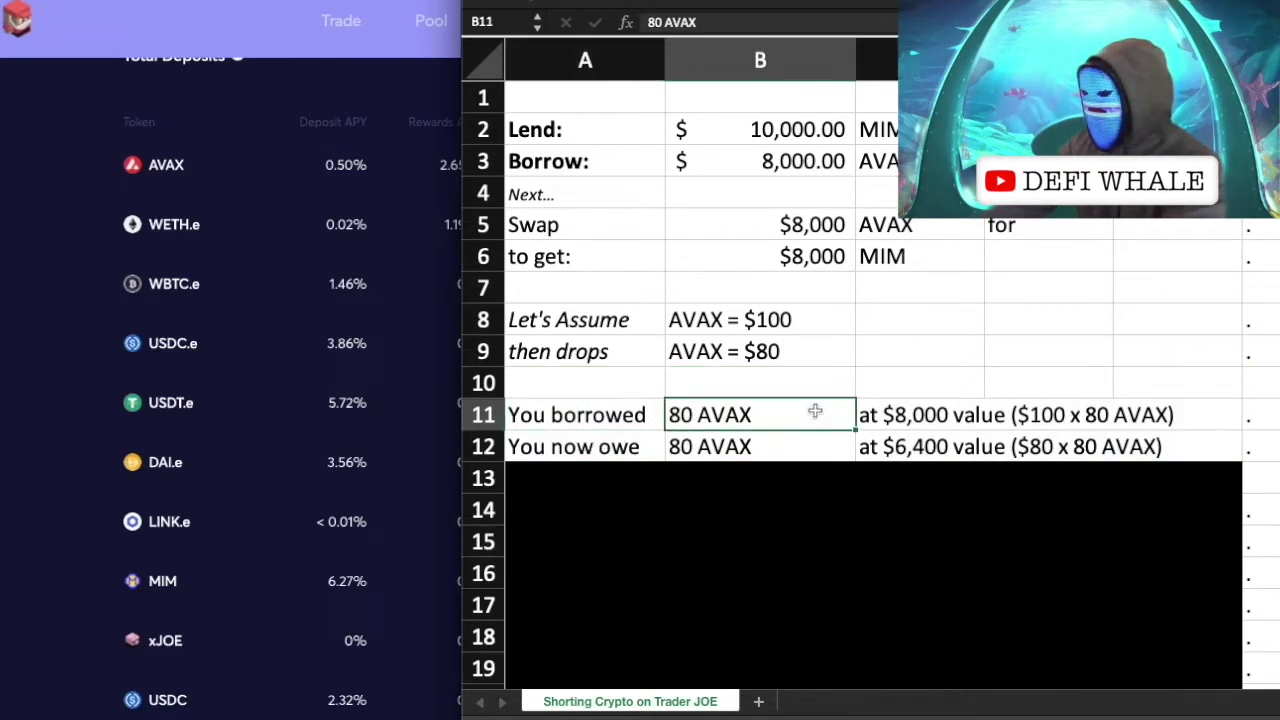
left_click(890, 418)
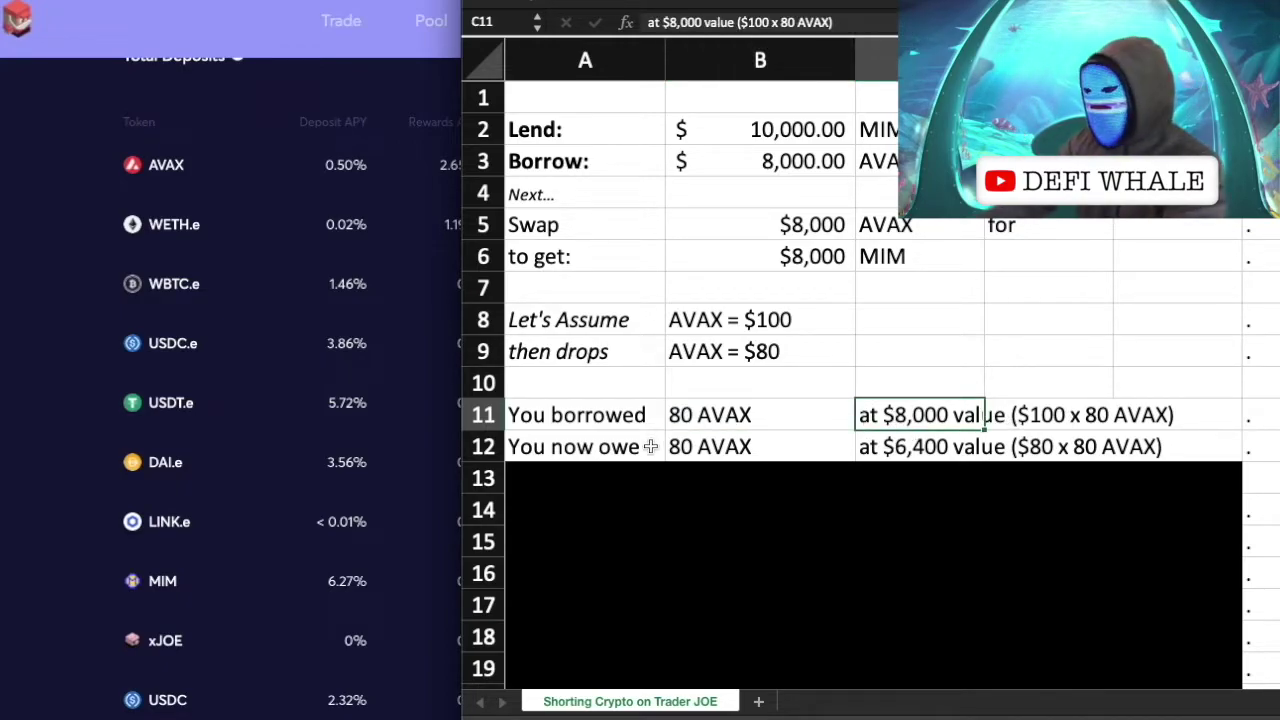
left_click(912, 452)
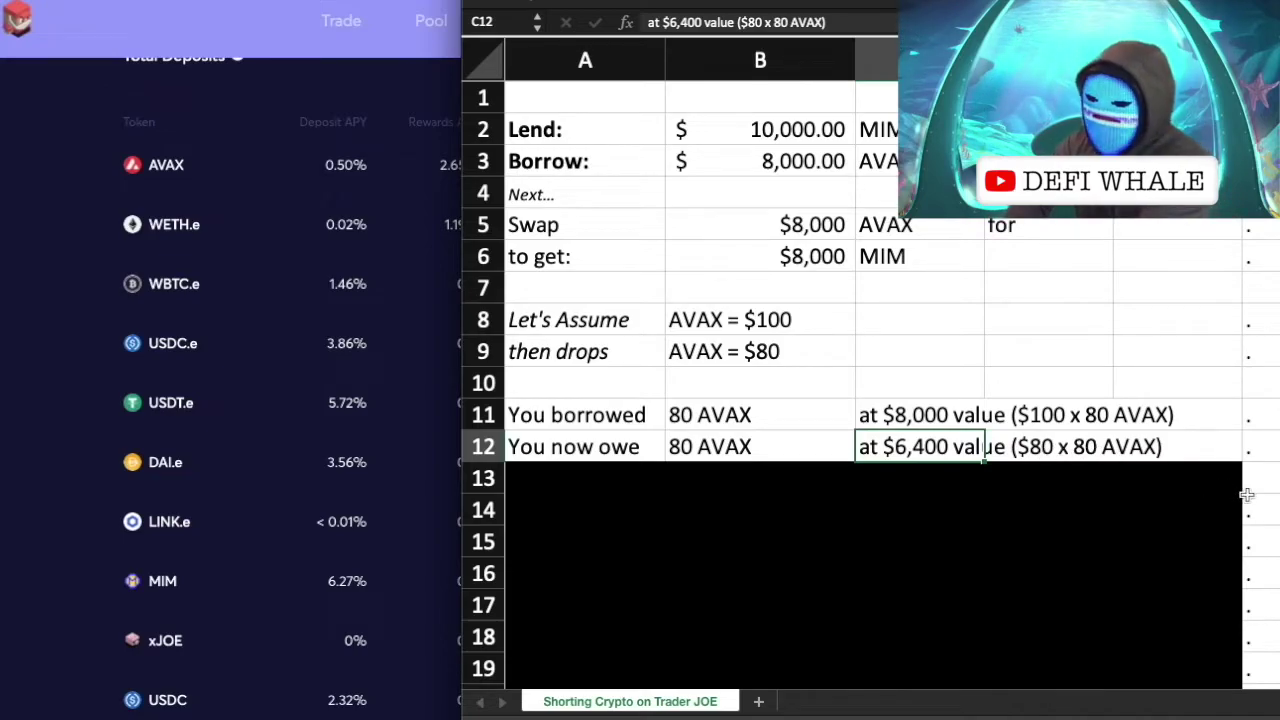
scroll(1245, 497, "down", 3)
mouse_move(1210, 620)
left_mouse_down()
mouse_move(726, 480)
mouse_move(560, 409)
mouse_move(539, 375)
mouse_move(538, 392)
left_mouse_up()
scroll(569, 460, "up", 1)
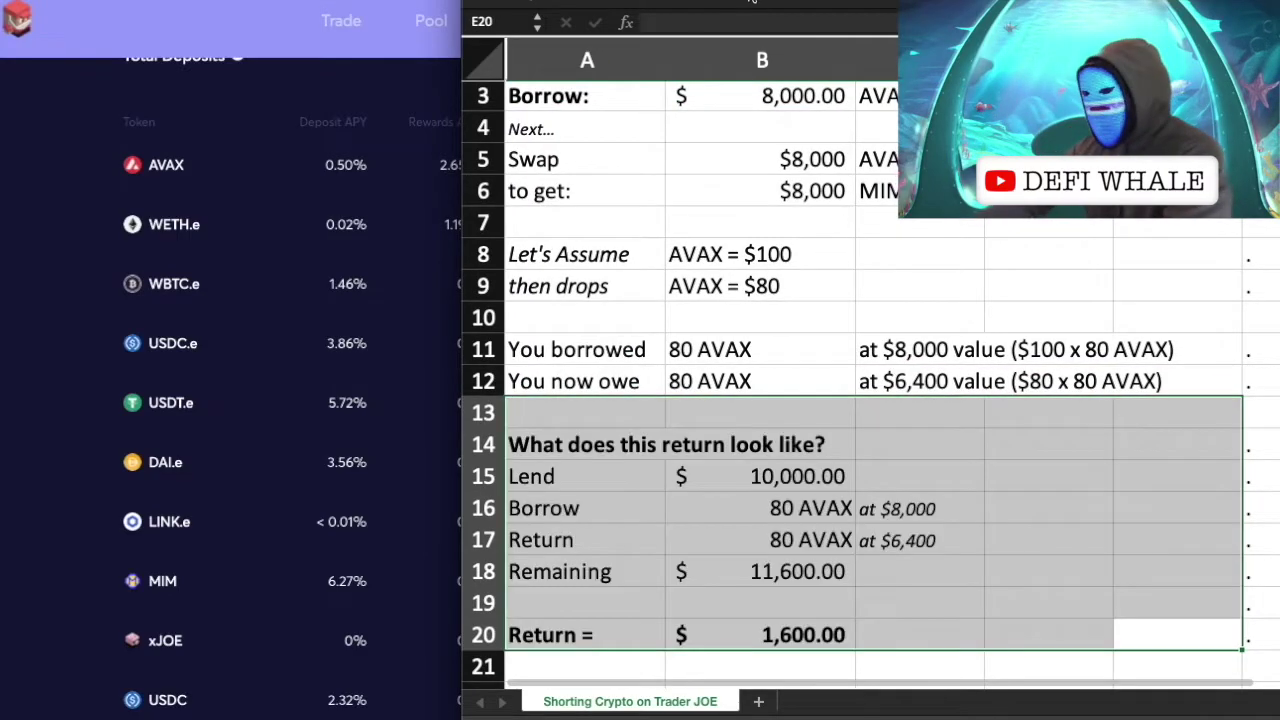
Go over the Lend $10,000 row and the Borrow 80 AVAX at $8,000 row.
scroll(765, 446, "down", 2)
left_click_drag(760, 428, 760, 452)
left_click(749, 423)
left_click_drag(563, 440, 700, 429)
left_click(585, 465)
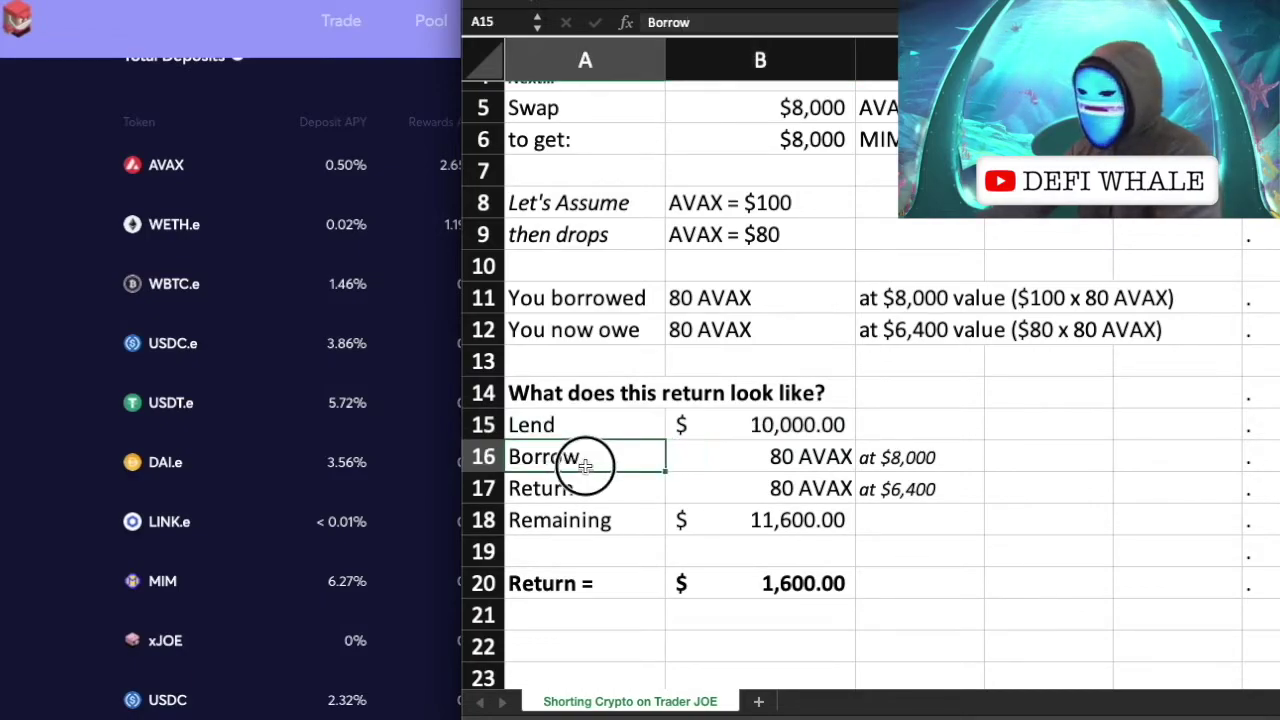
left_click_drag(585, 465, 740, 460)
left_click(908, 462)
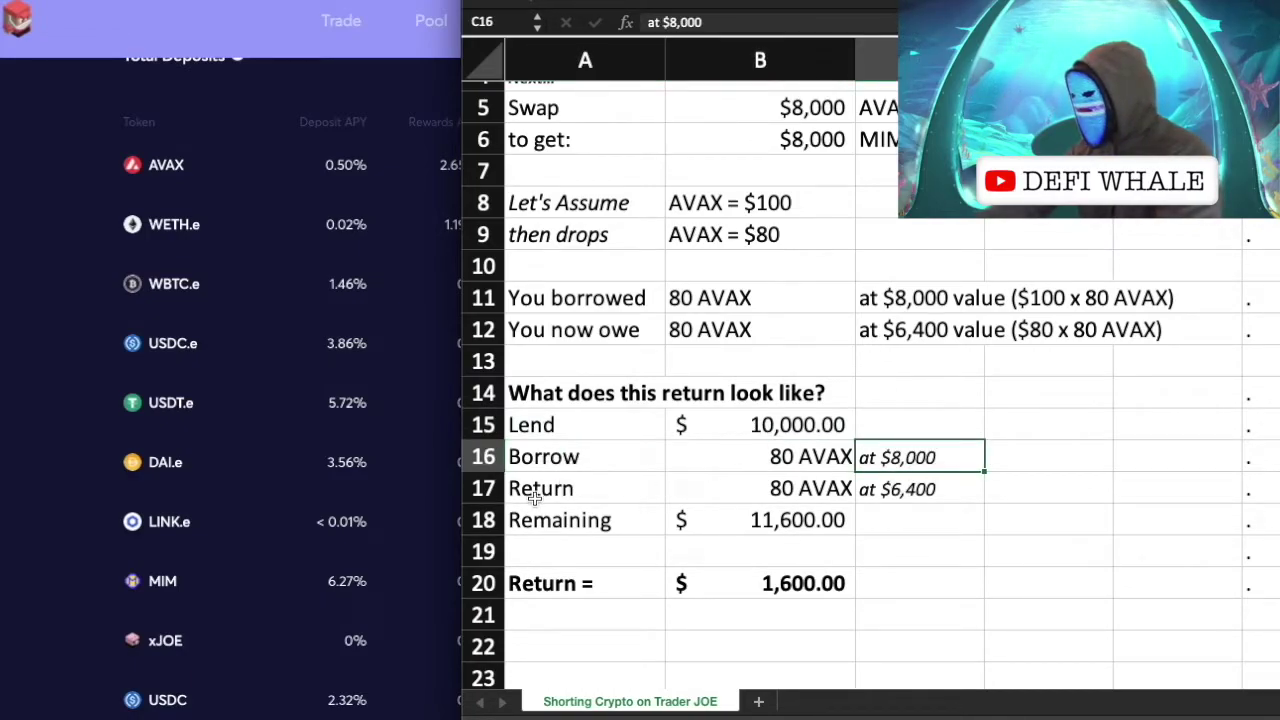
Explain the Return row of 80 AVAX at $6,400 and the $6,400 owed.
left_click(580, 500)
left_click(754, 489)
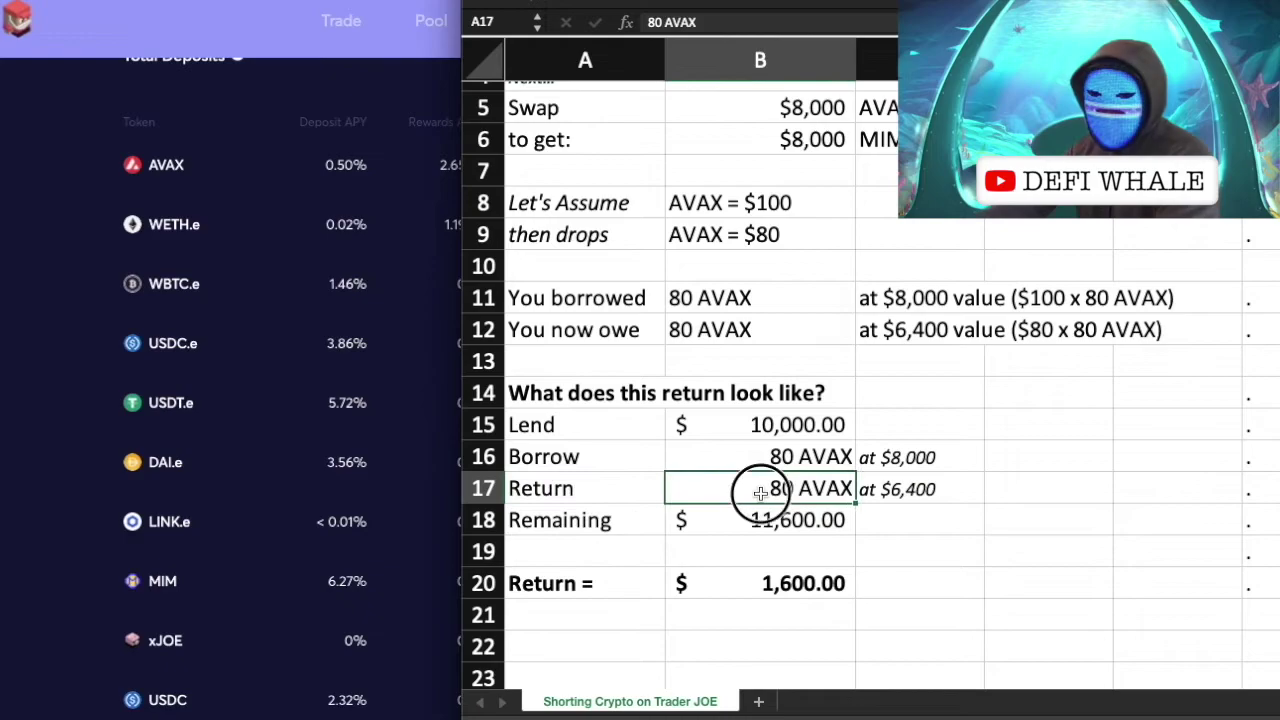
left_click(918, 495)
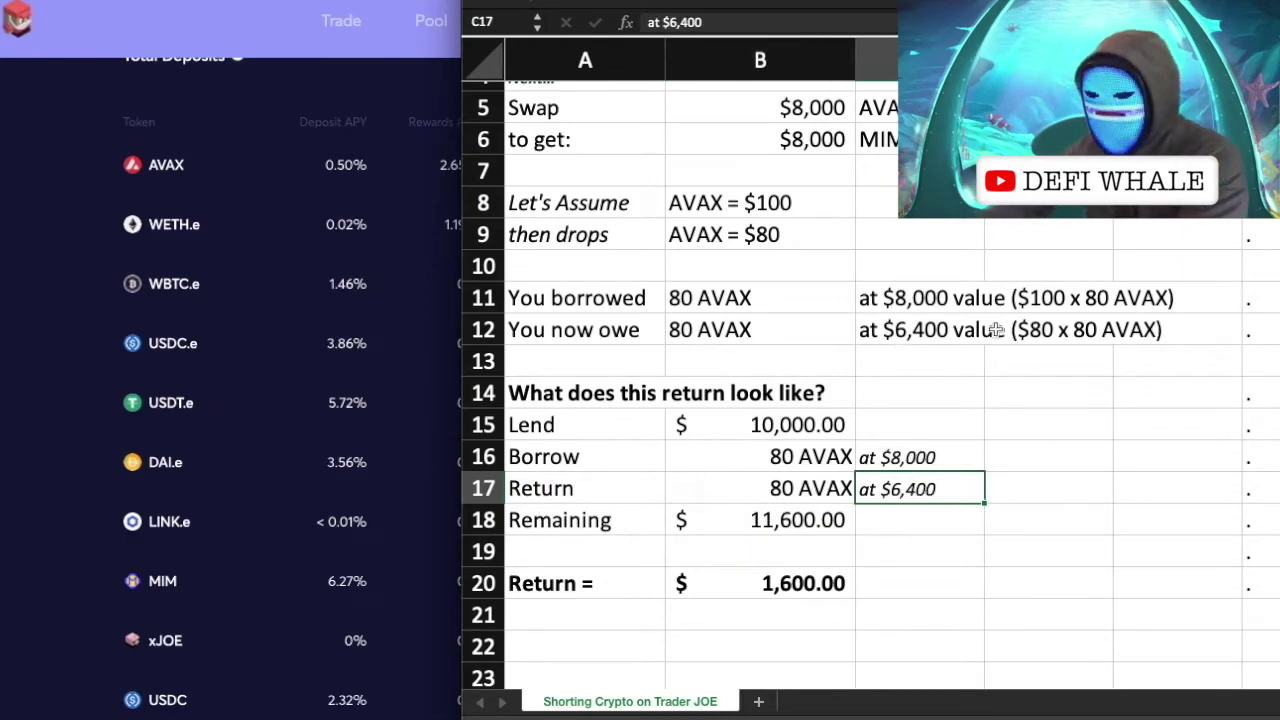
left_click_drag(857, 324, 1236, 336)
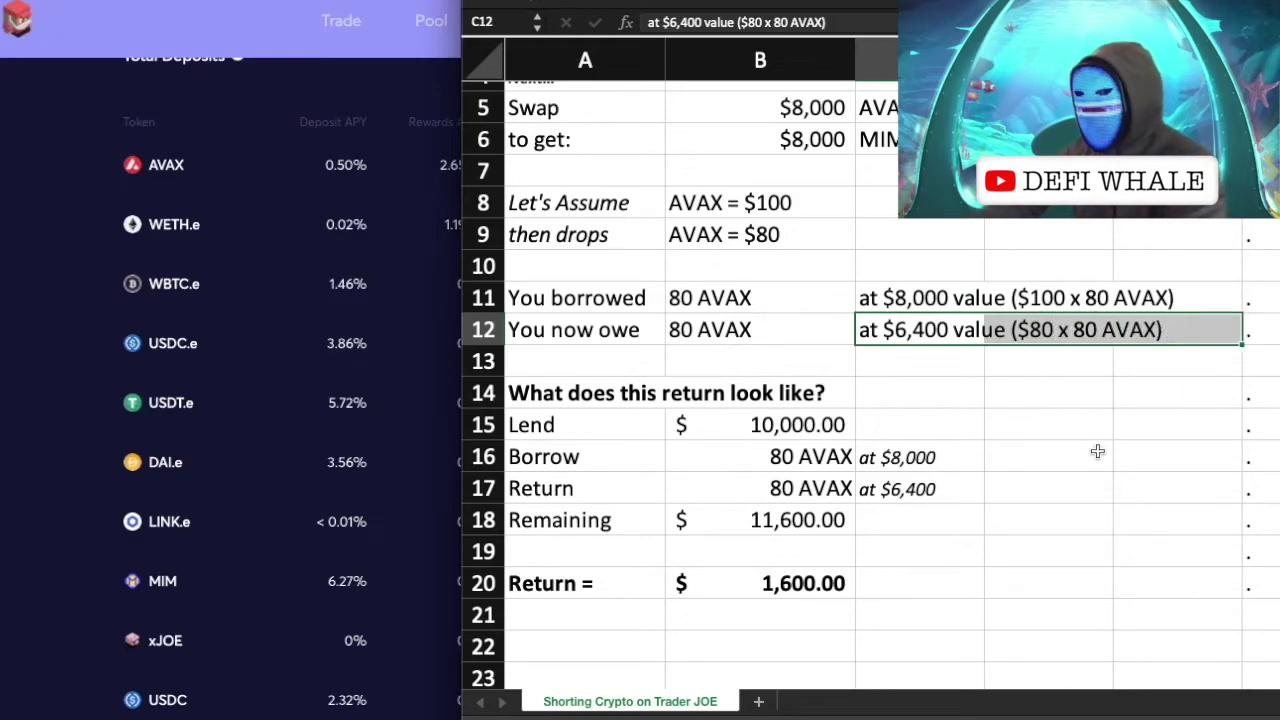
Show $11,600 remaining in B18 and the $1,600 return formula =B18-B15 in B20.
left_click(787, 530)
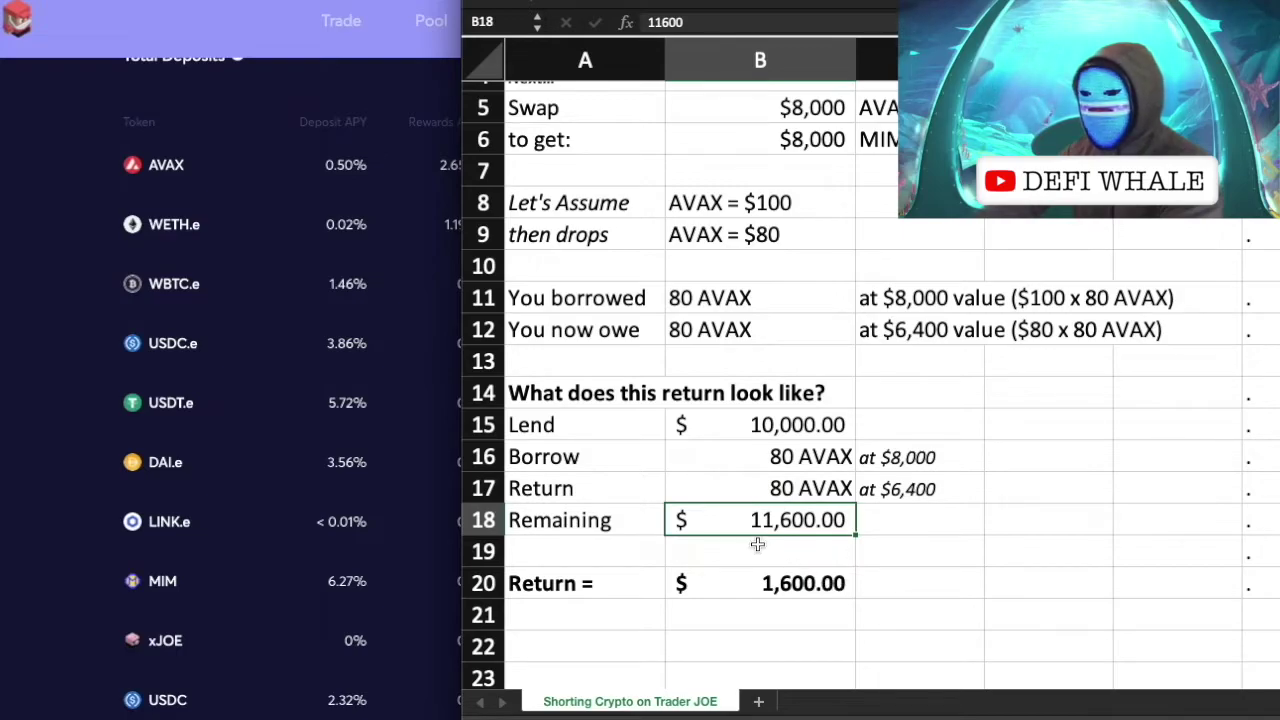
left_click(777, 592)
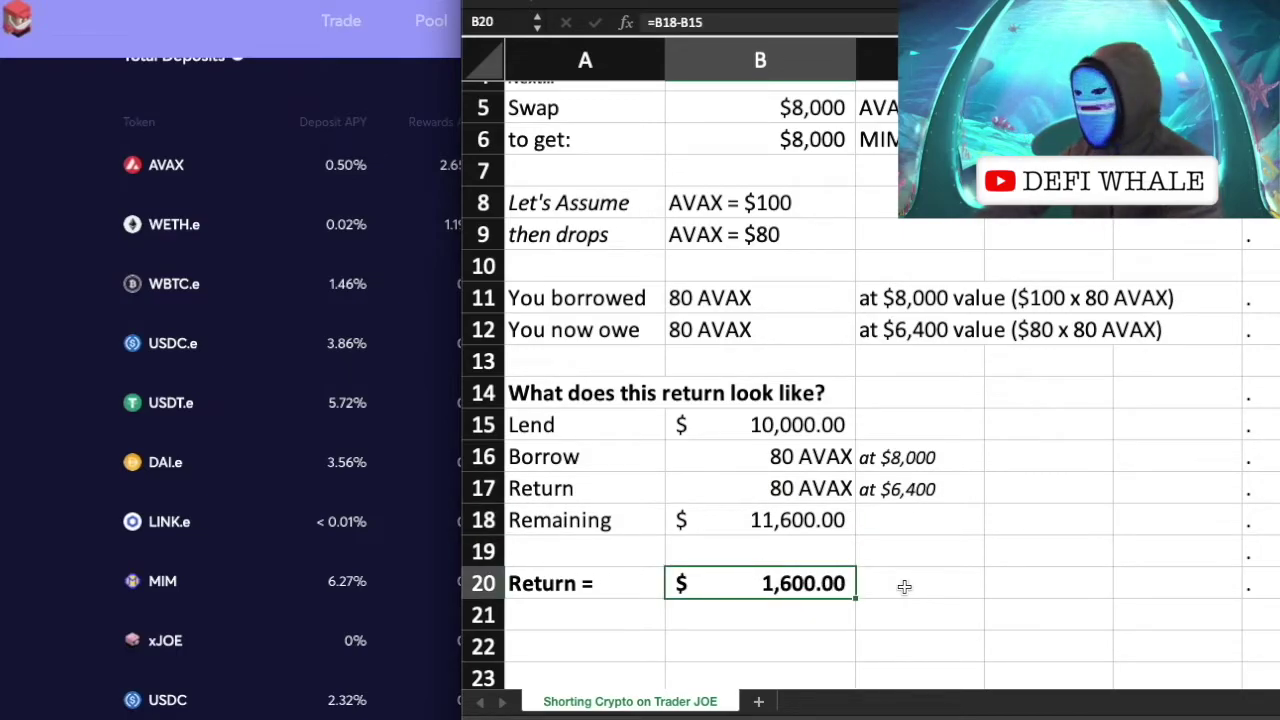
left_click(848, 520)
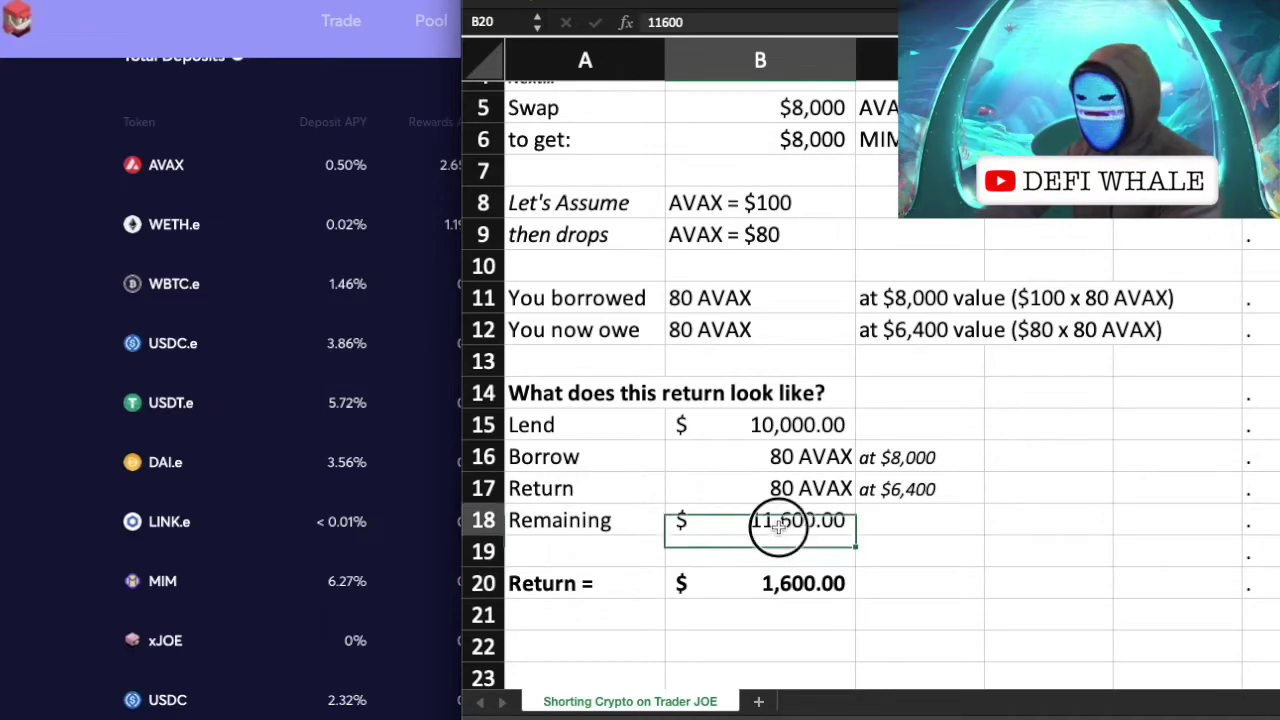
left_click(915, 492)
left_click(835, 488)
left_click(905, 489)
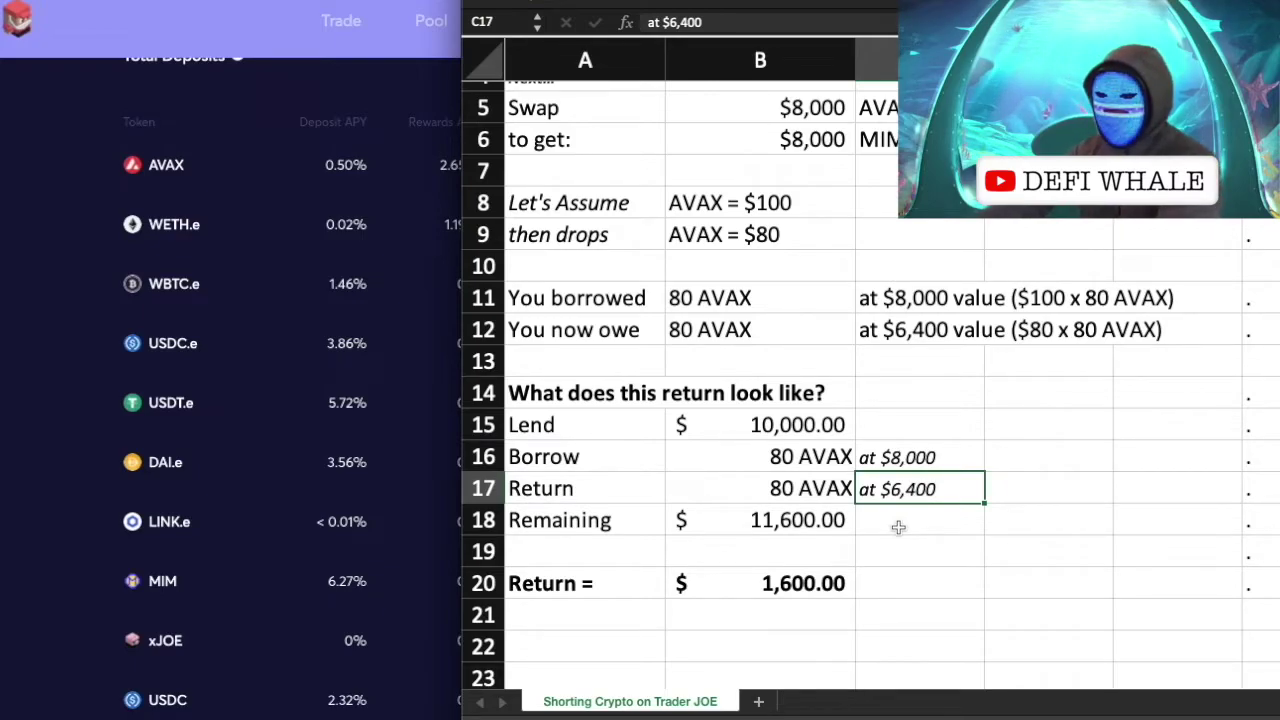
left_click(898, 527)
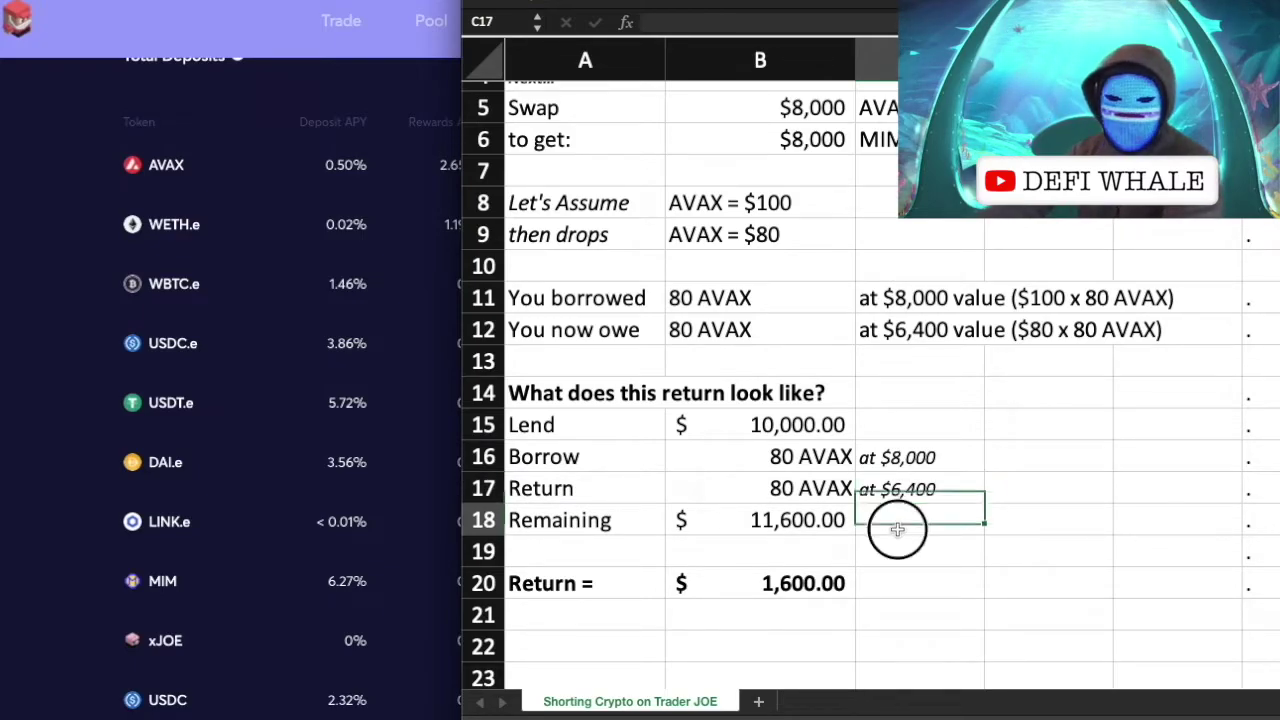
Open Trader Joe's AVAX borrow page, apply the 50% amount (0 AVAX), then return to Excel.
left_click(301, 403)
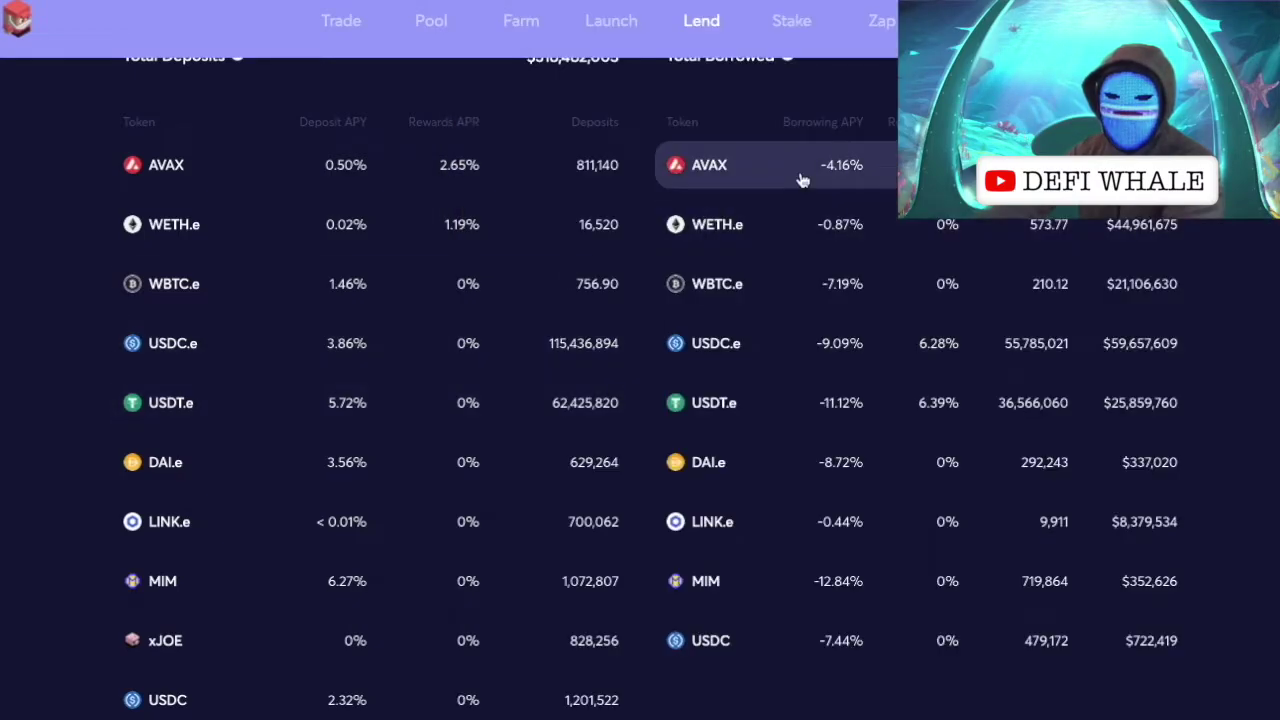
left_click(759, 168)
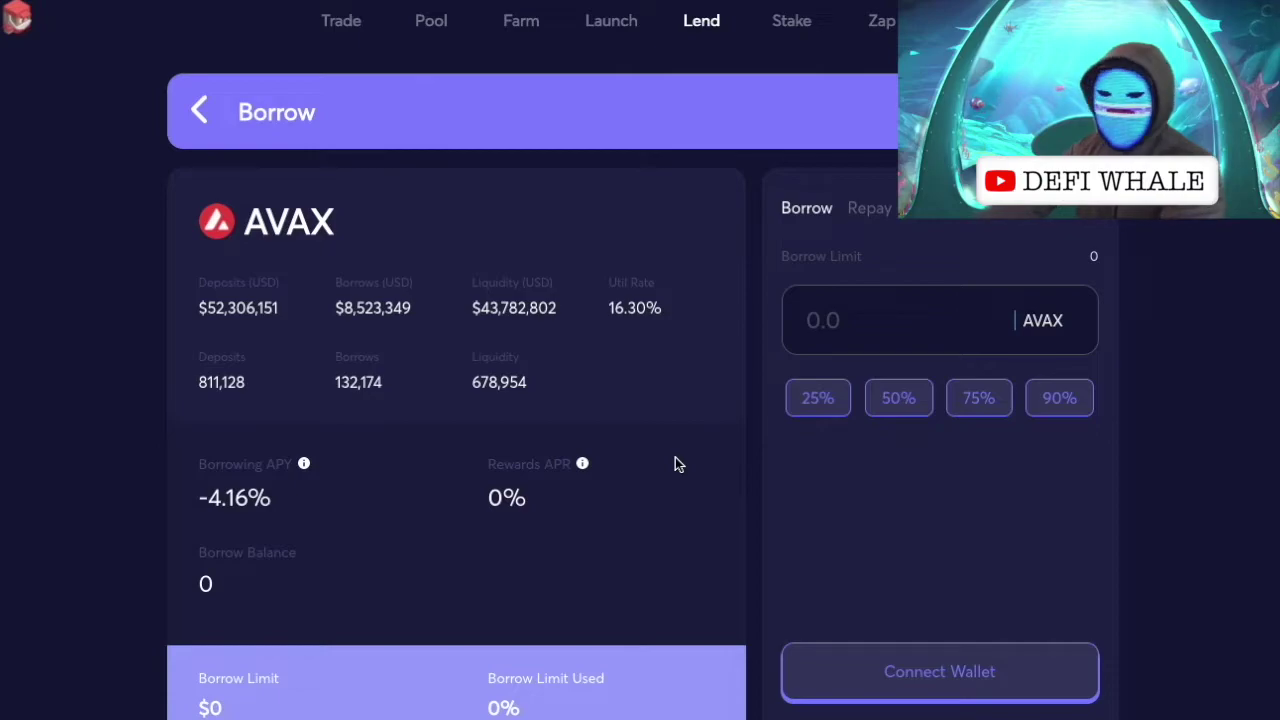
scroll(675, 463, "down", 1)
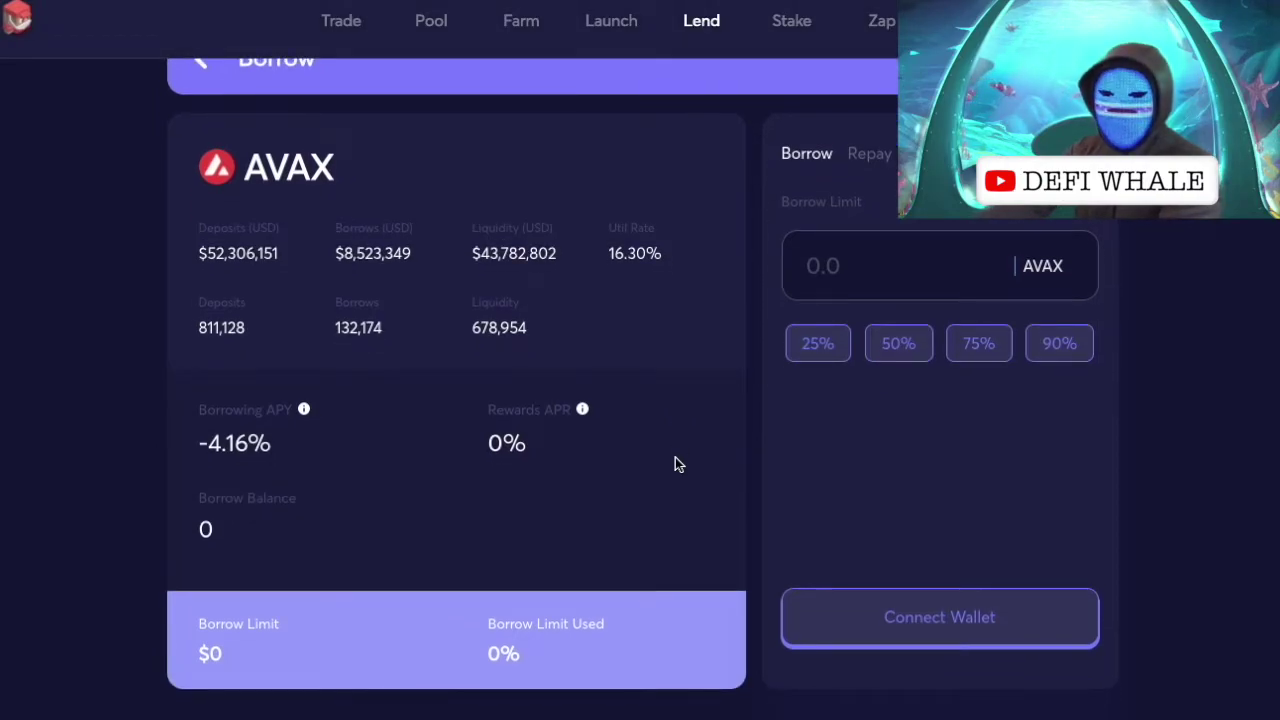
scroll(675, 463, "up", 1)
scroll(675, 460, "down", 1)
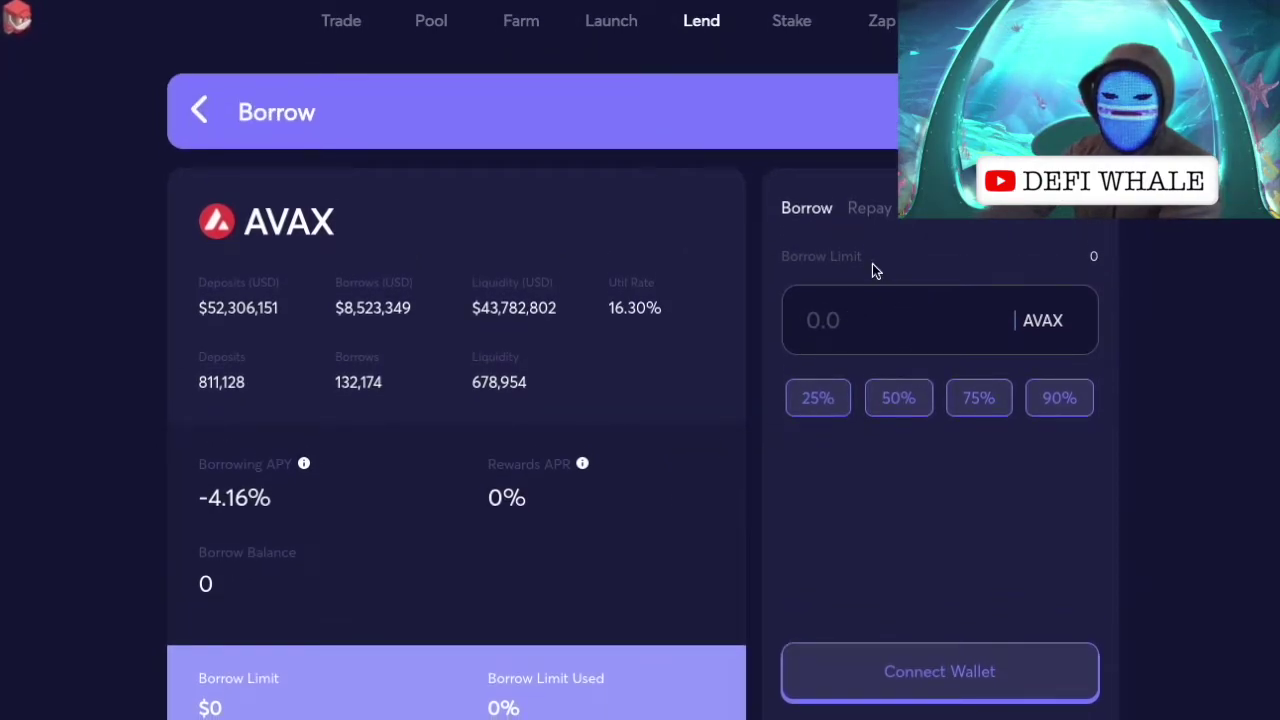
left_click(912, 404)
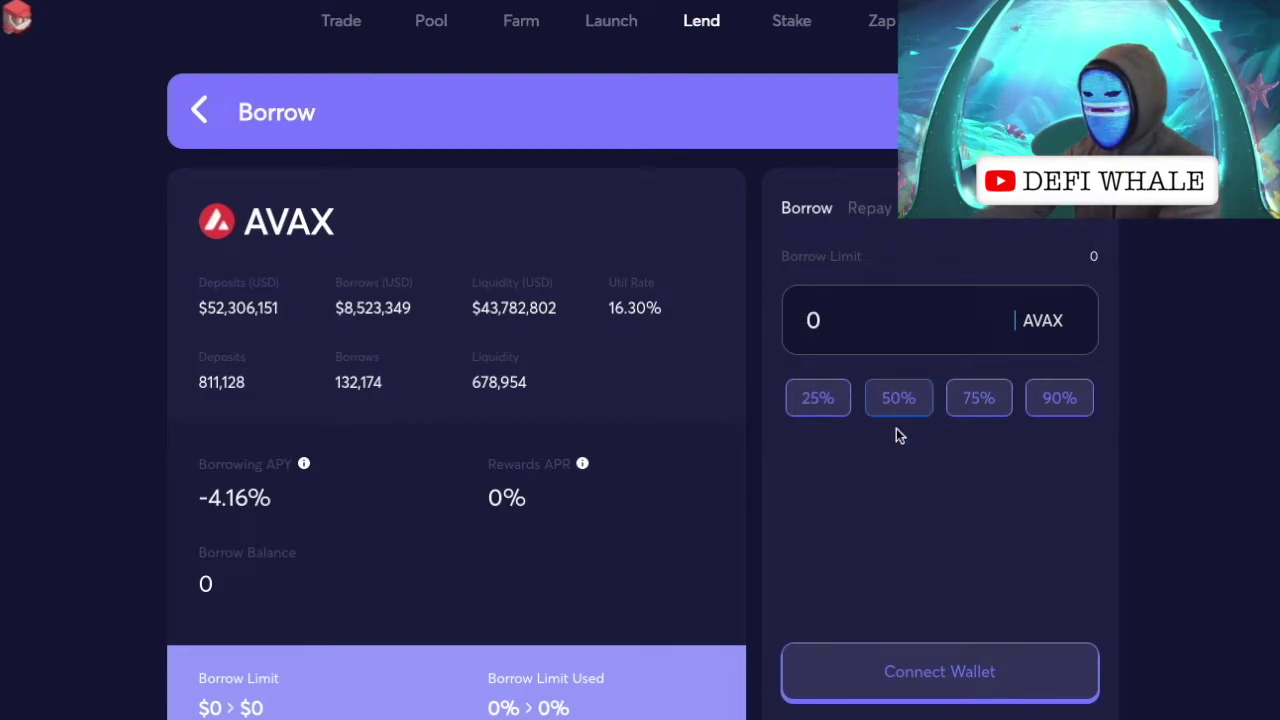
key("super+Tab")
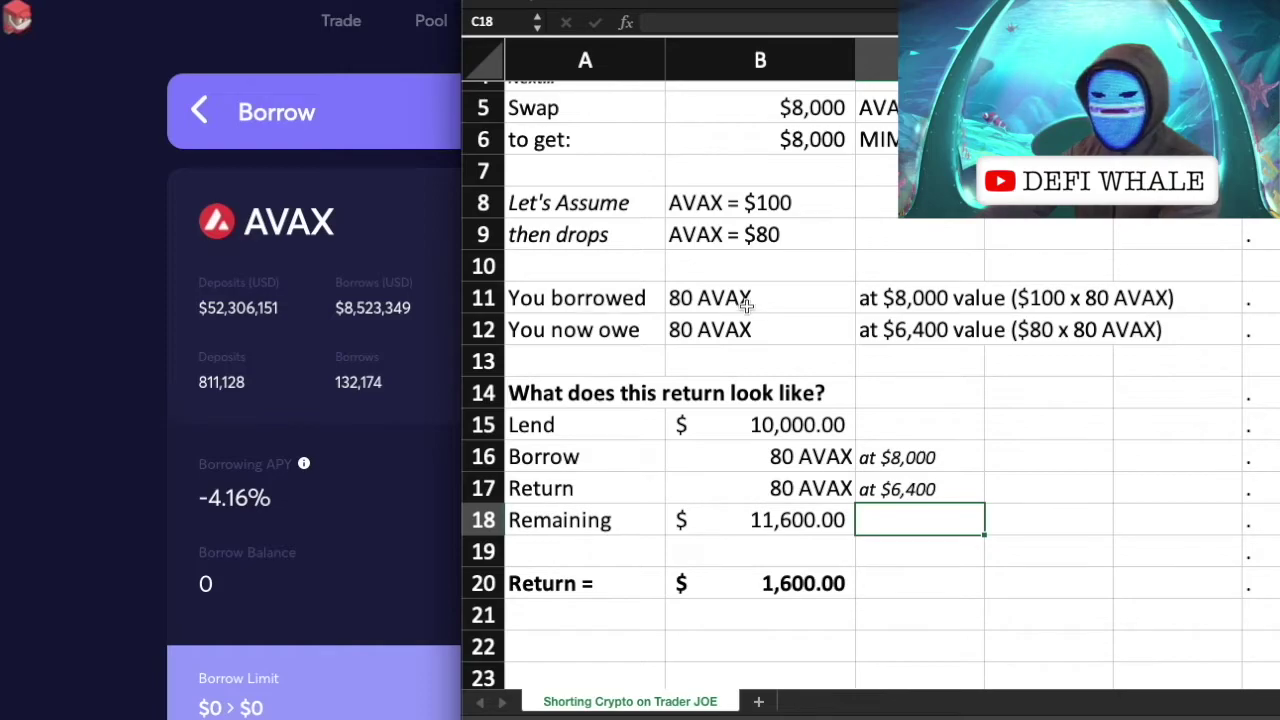
Revisit the AVAX $100 and $80 price assumptions, then bring the borrow page forward.
left_click(718, 200)
left_click(801, 248)
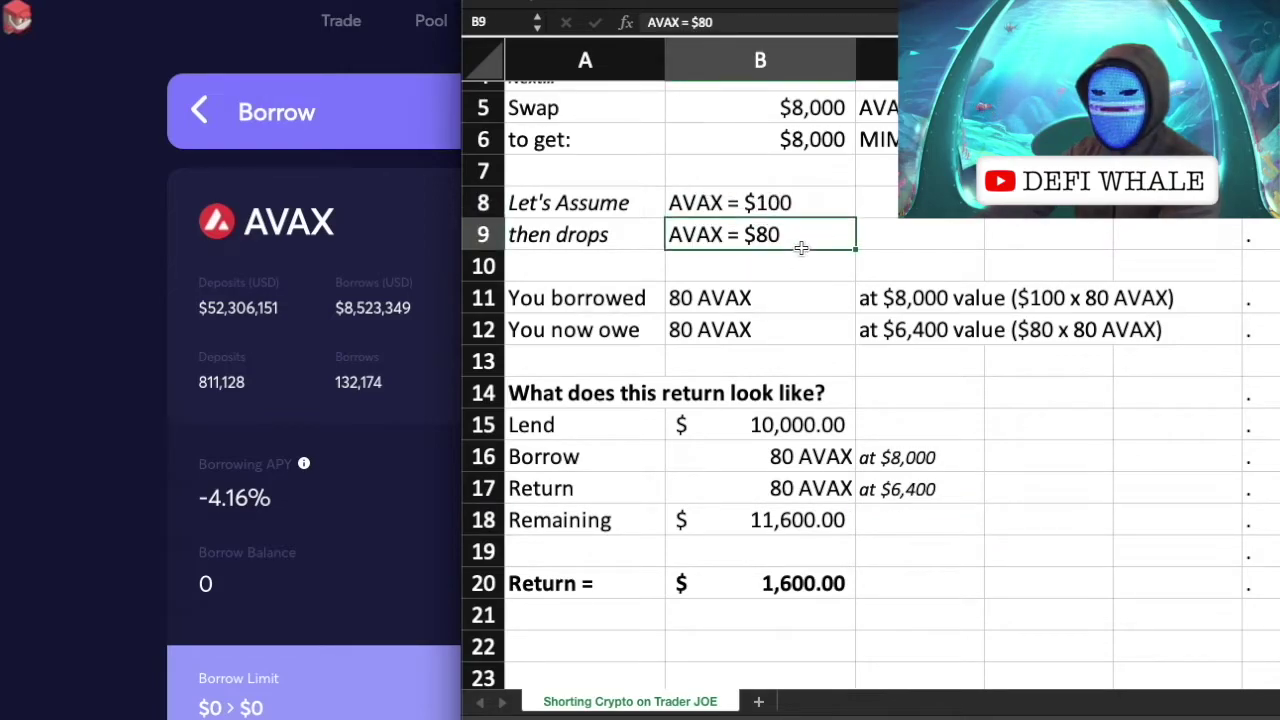
left_click(754, 271)
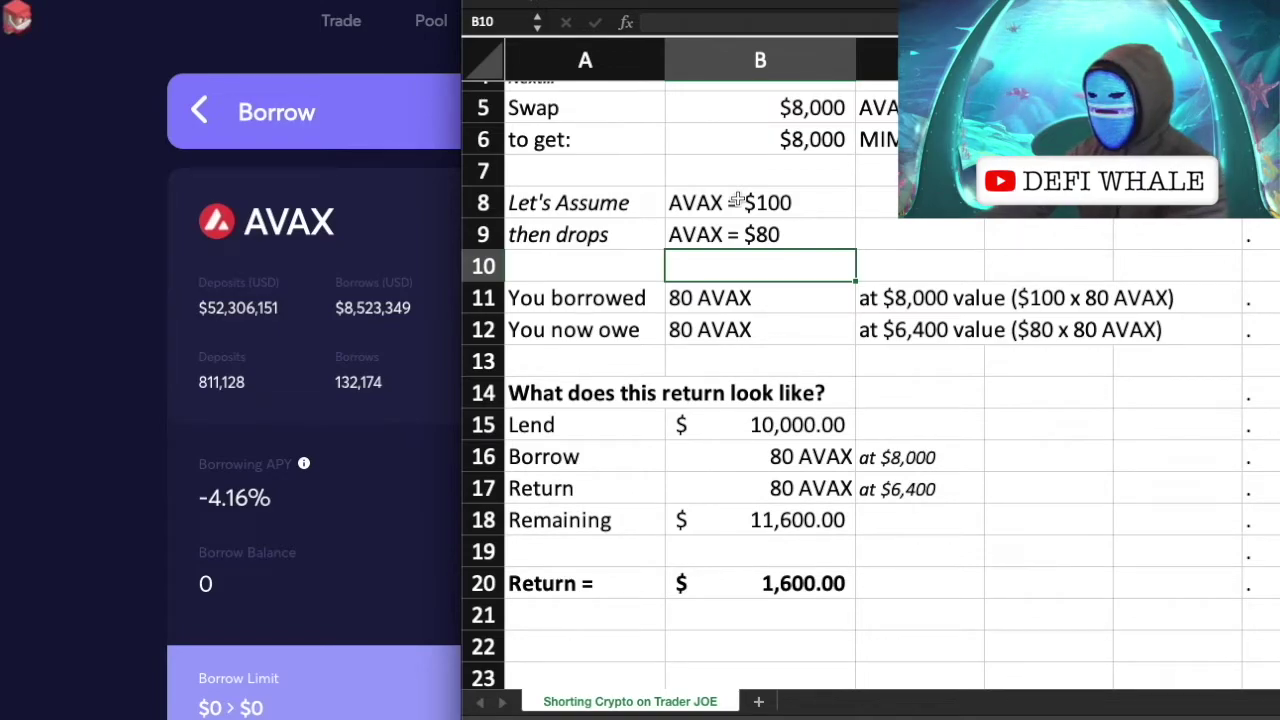
left_click(229, 308)
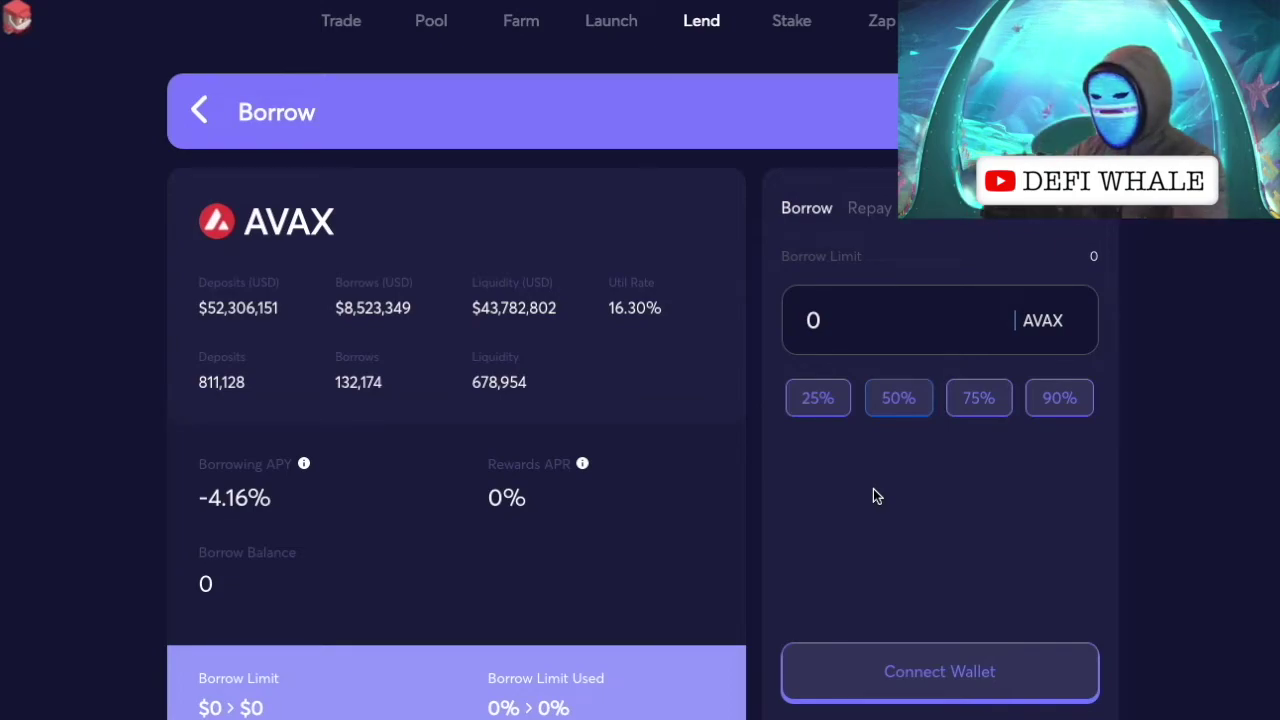
Select the 0 in the AVAX borrow amount field, then make the shorting spreadsheet active.
left_click(833, 328)
double_click(833, 328)
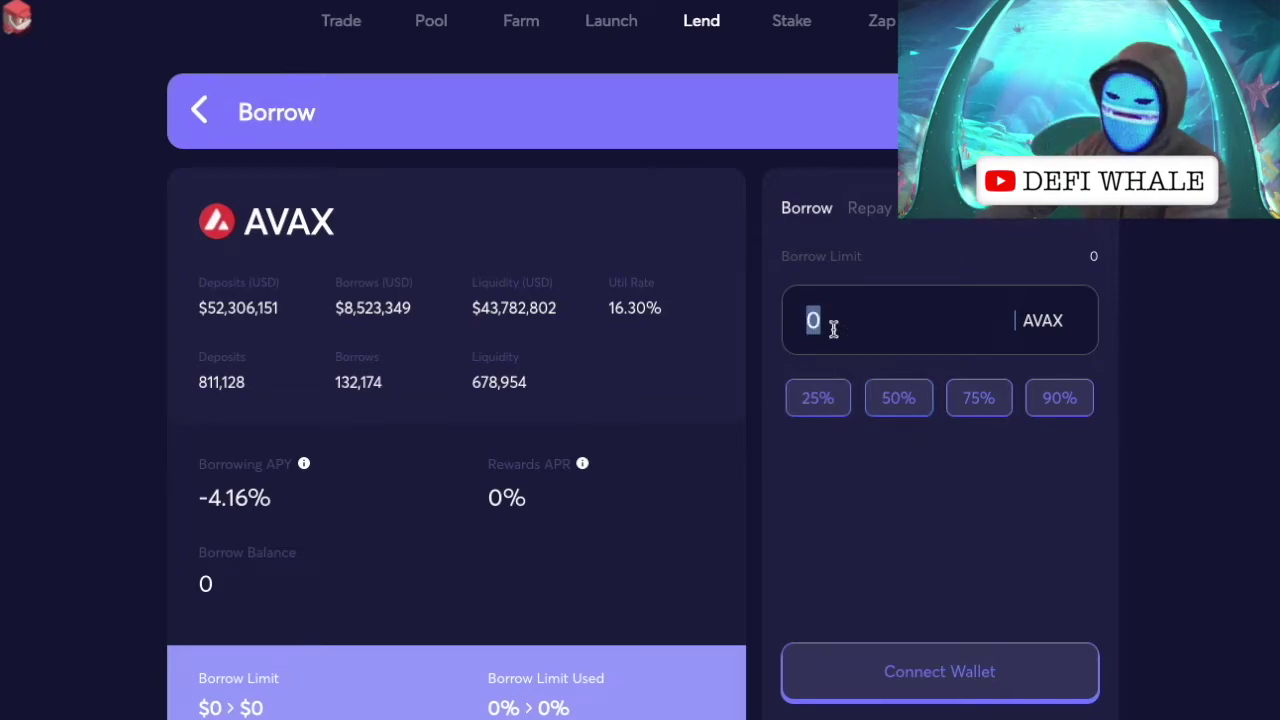
left_click(812, 318)
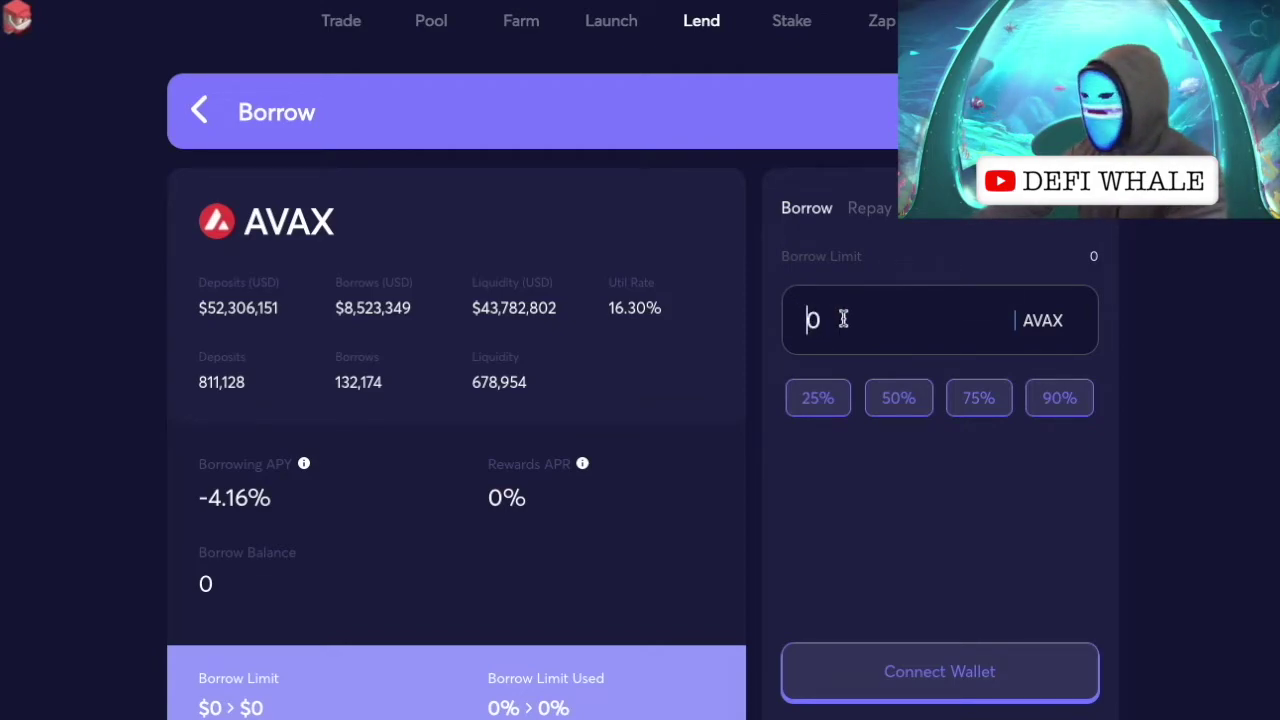
double_click(844, 318)
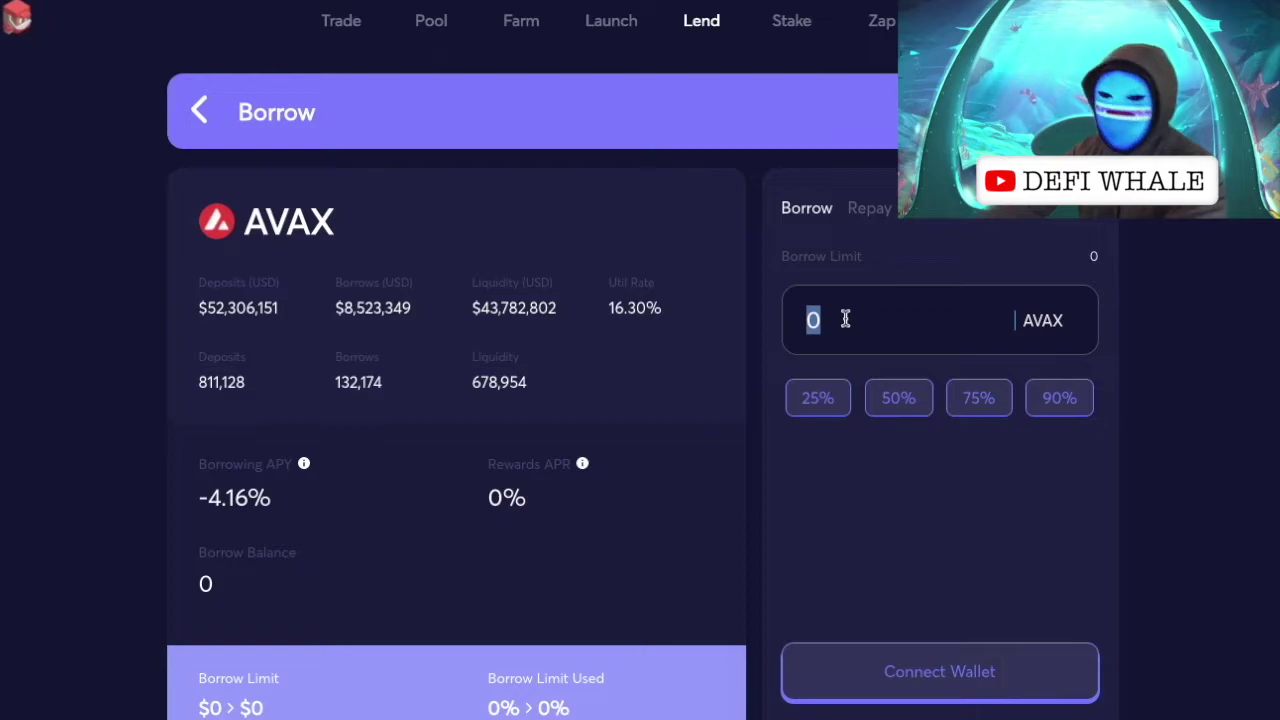
left_click(863, 310)
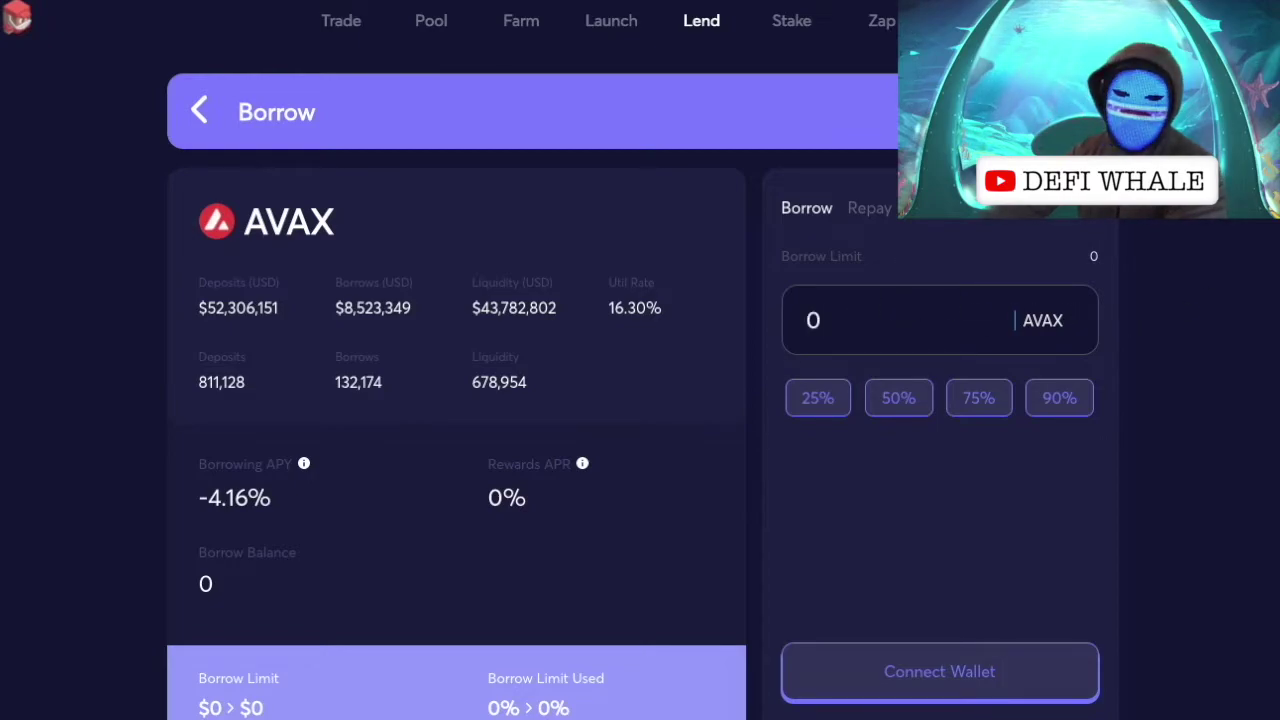
key("super+Tab")
left_click(943, 350)
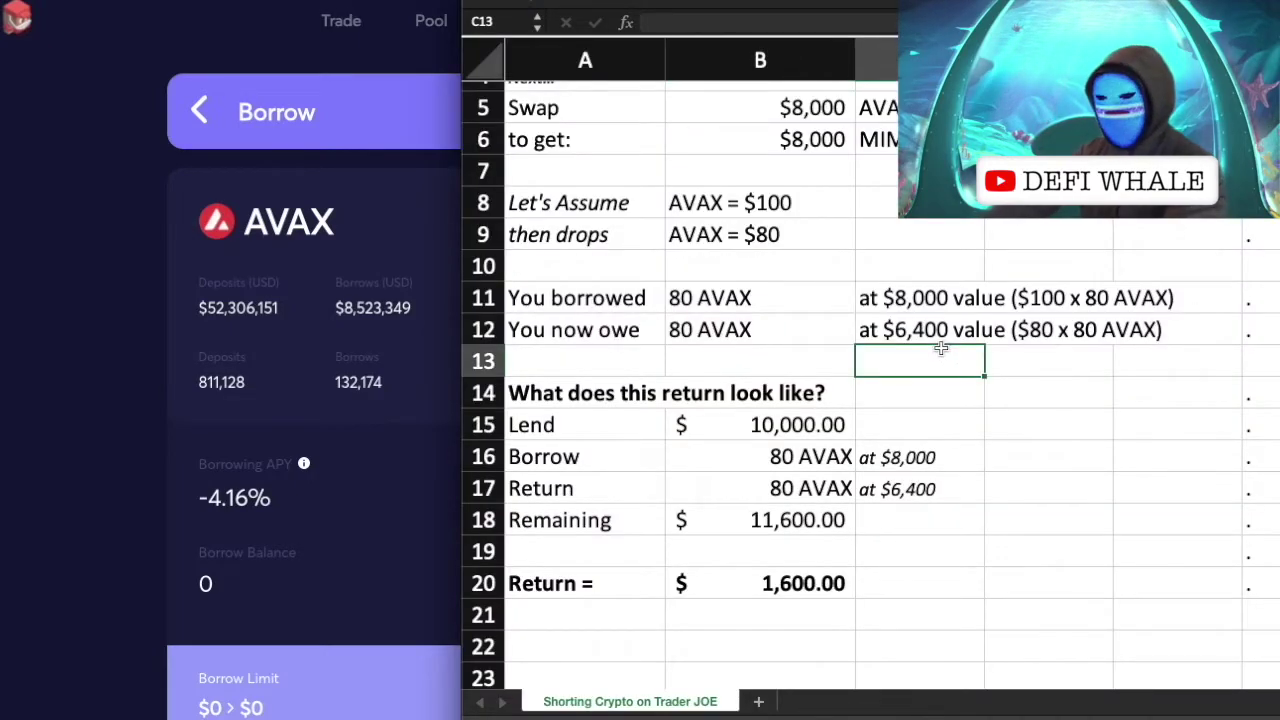
Point out the AVAX = $80 drop, then the $8,000 AVAX swapped and $8,000 MIM received.
left_click(721, 233)
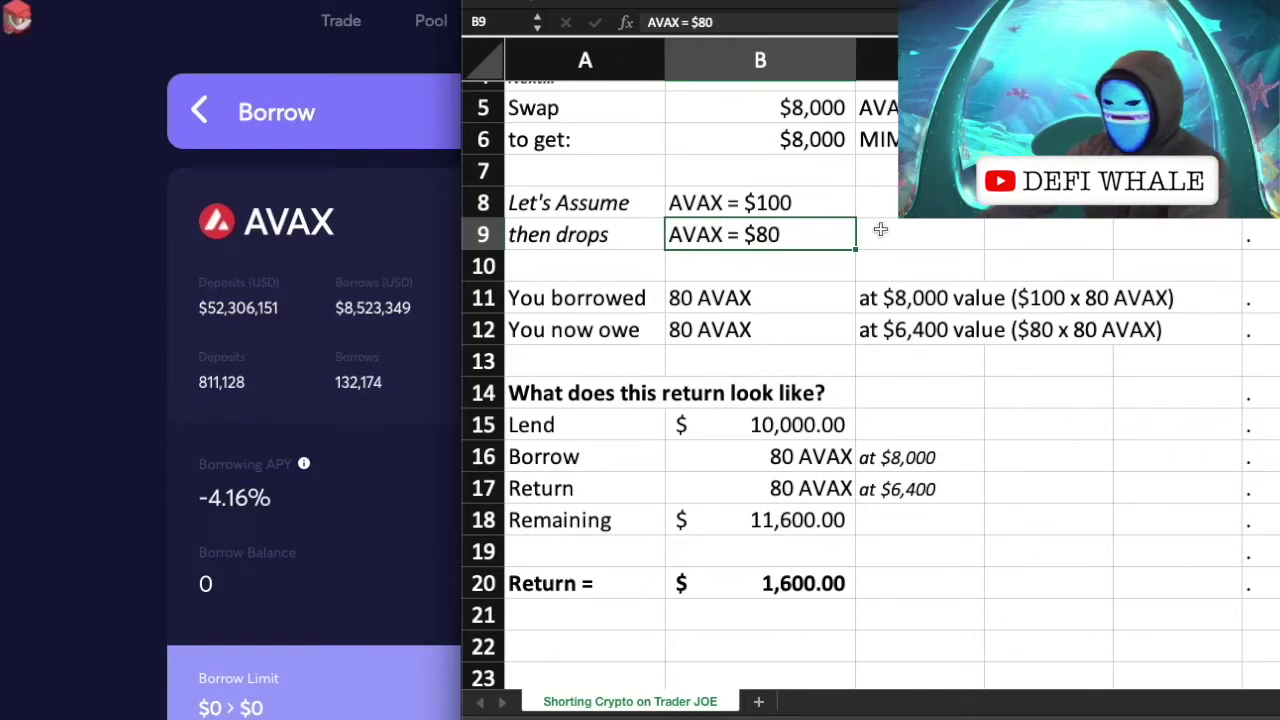
left_click(937, 262)
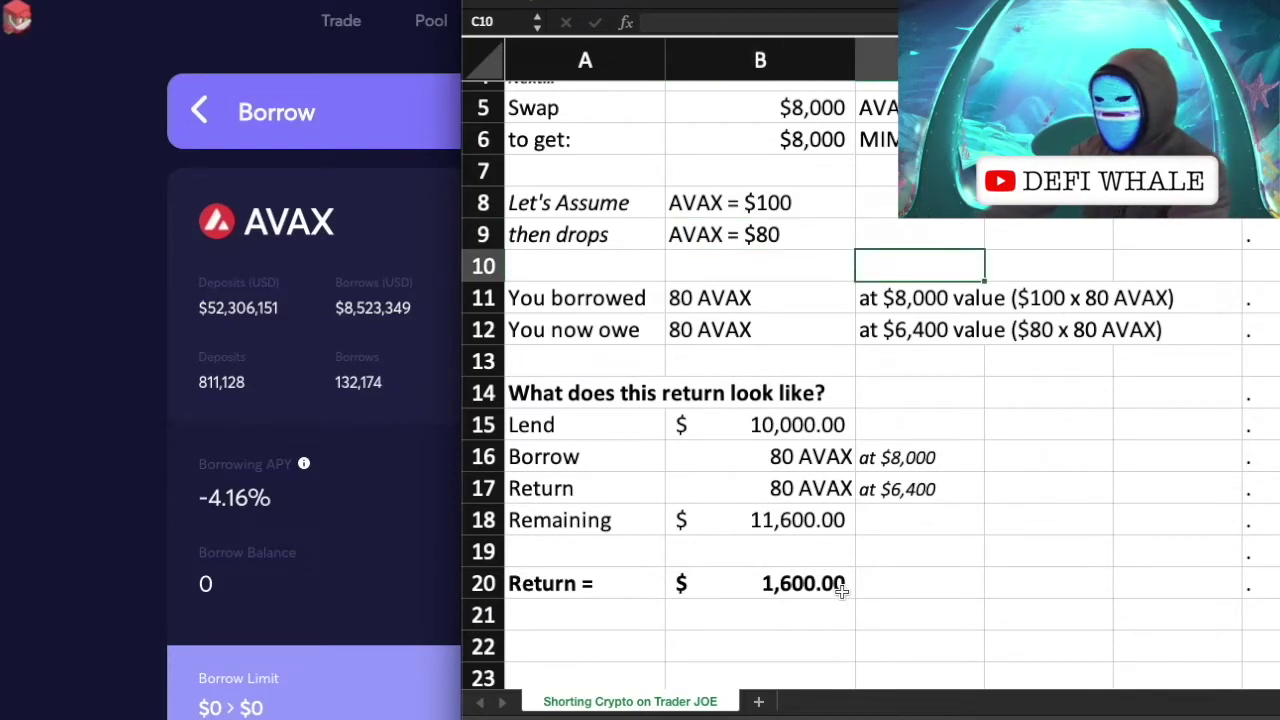
scroll(727, 293, "up", 3)
key("Left")
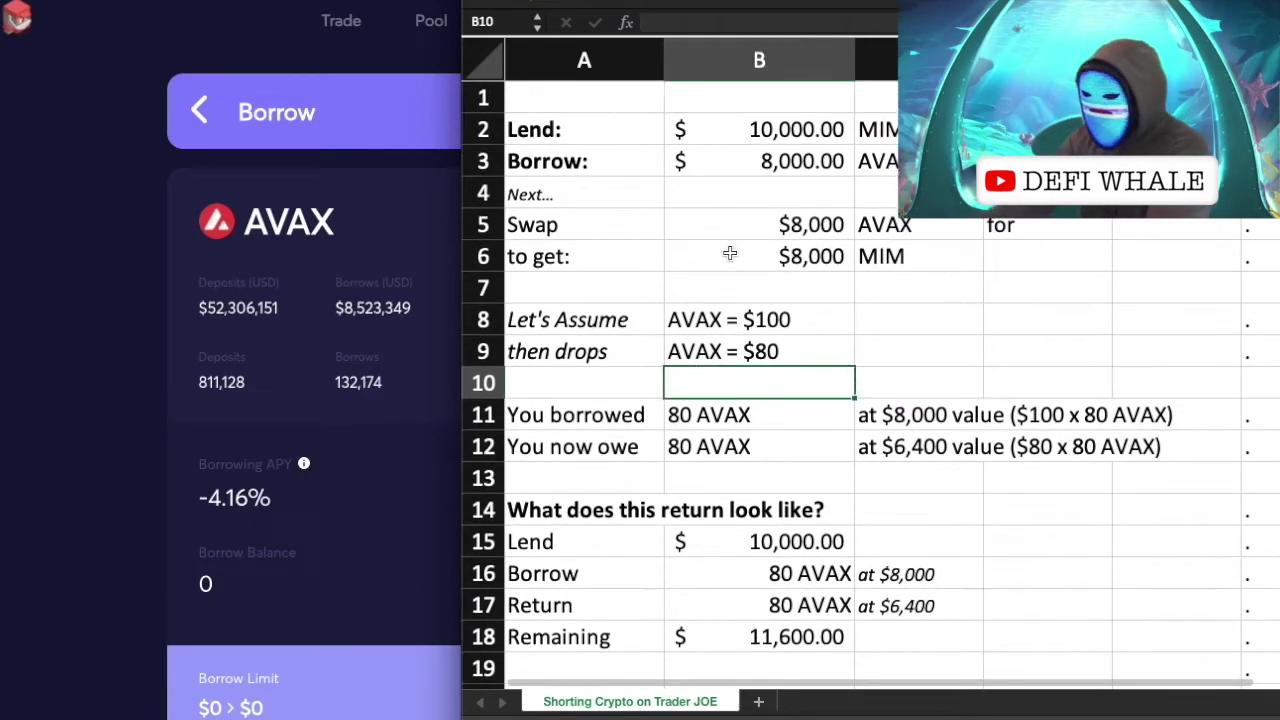
left_click(740, 256)
left_click(776, 225)
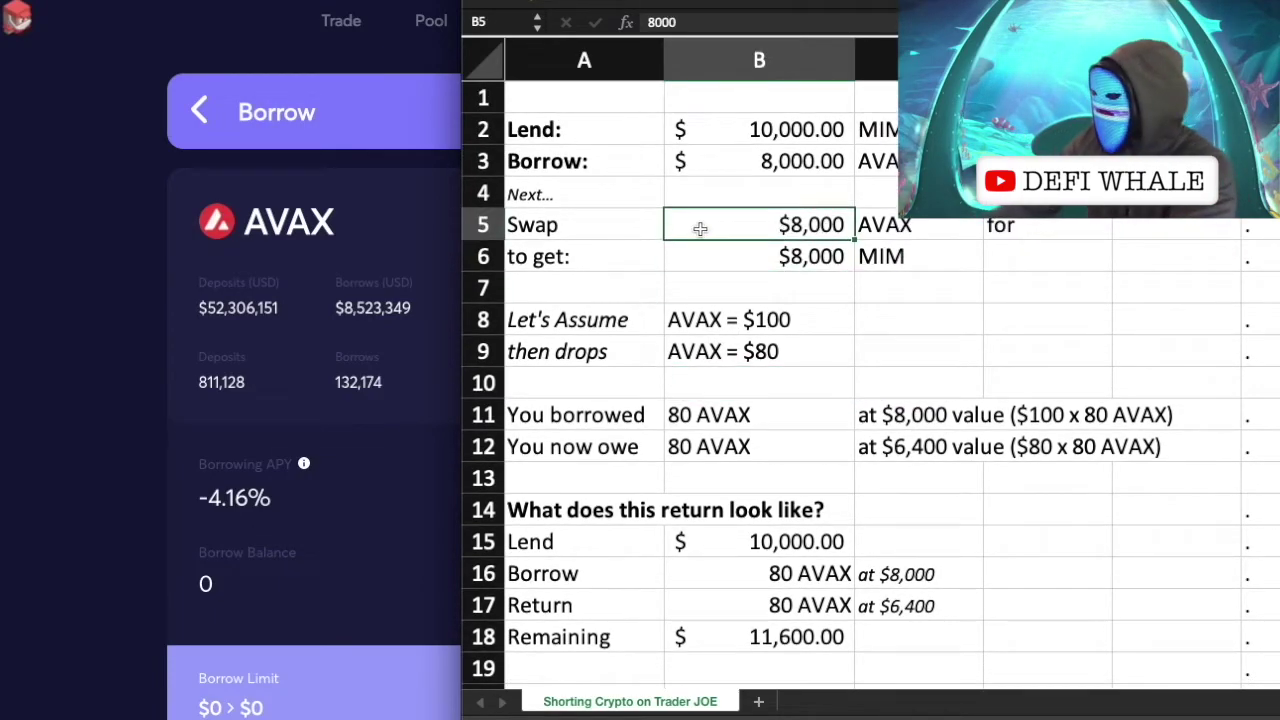
left_click(752, 258)
scroll(760, 270, "down", 1)
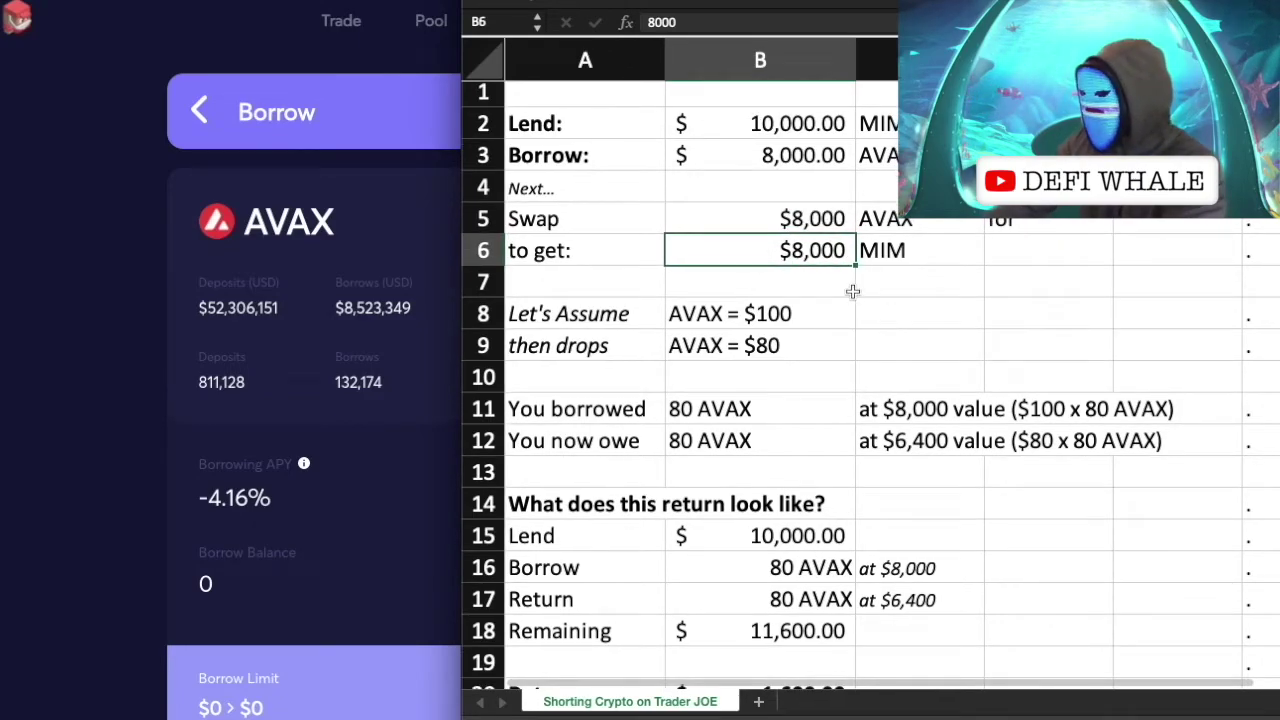
scroll(713, 271, "up", 1)
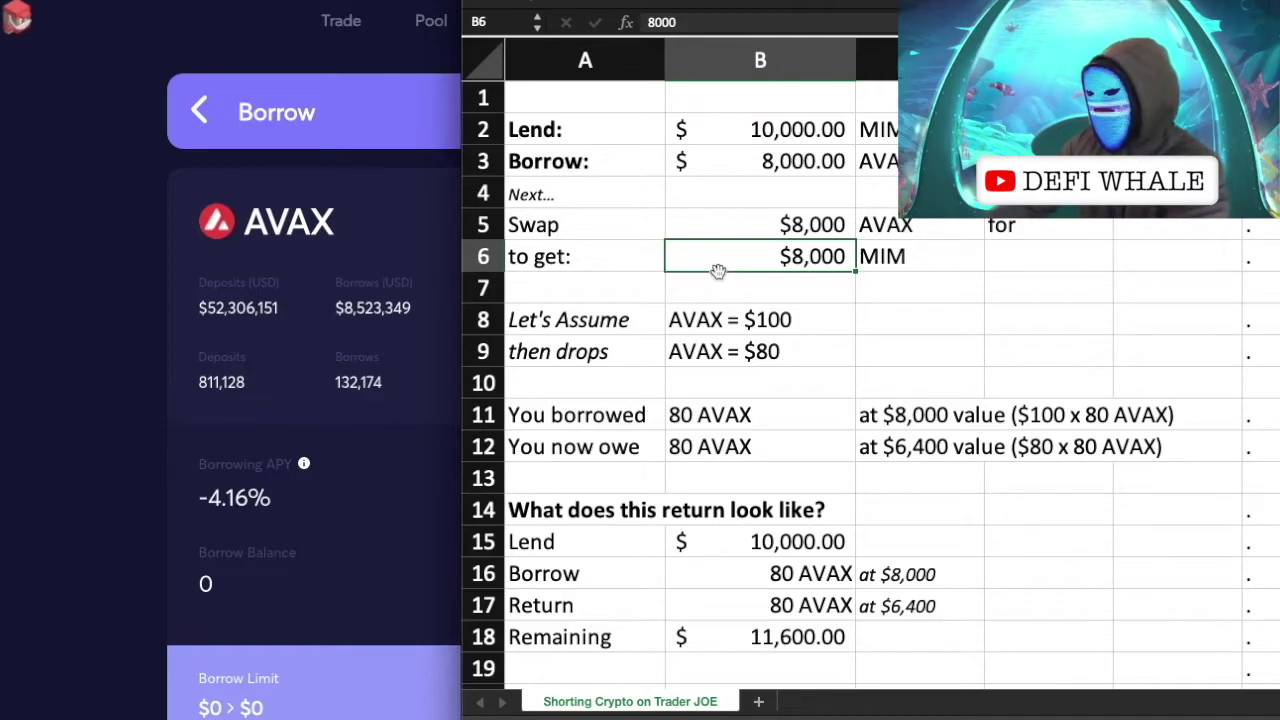
Revisit the $8,000 AVAX swap amount, then bring the AVAX borrow page back in front.
left_click(729, 214)
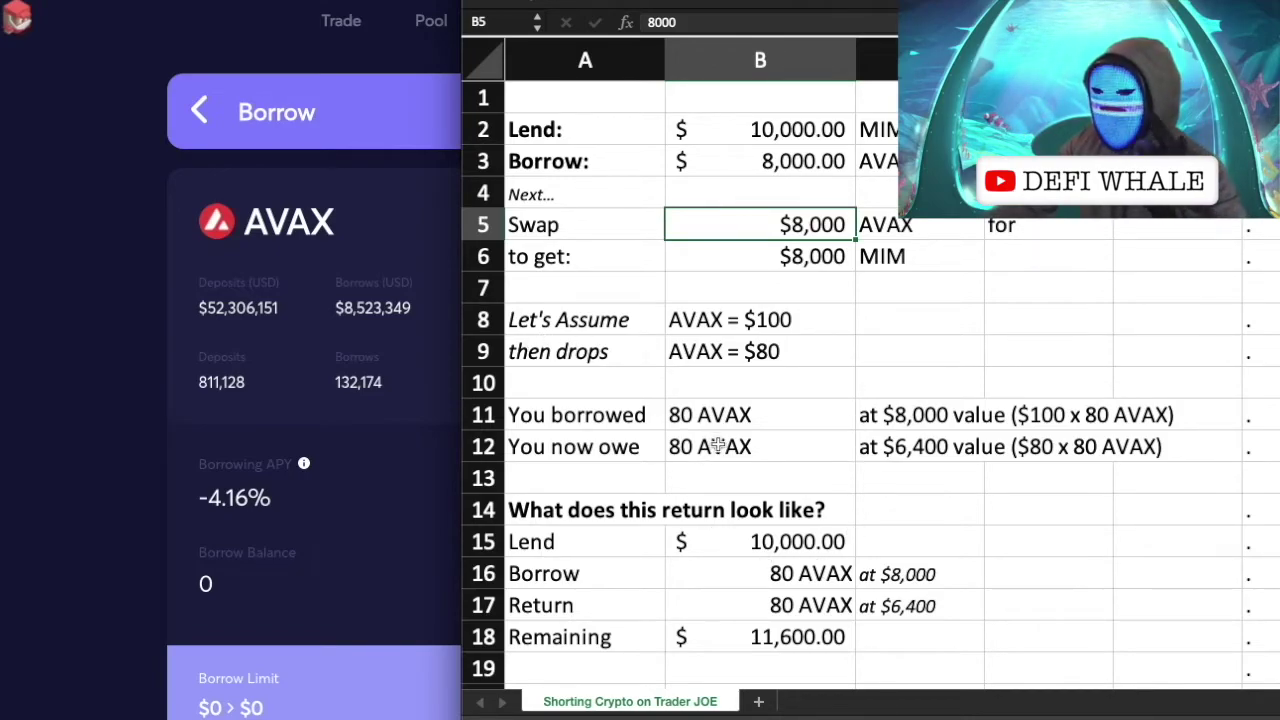
left_click(658, 384)
left_click(667, 384)
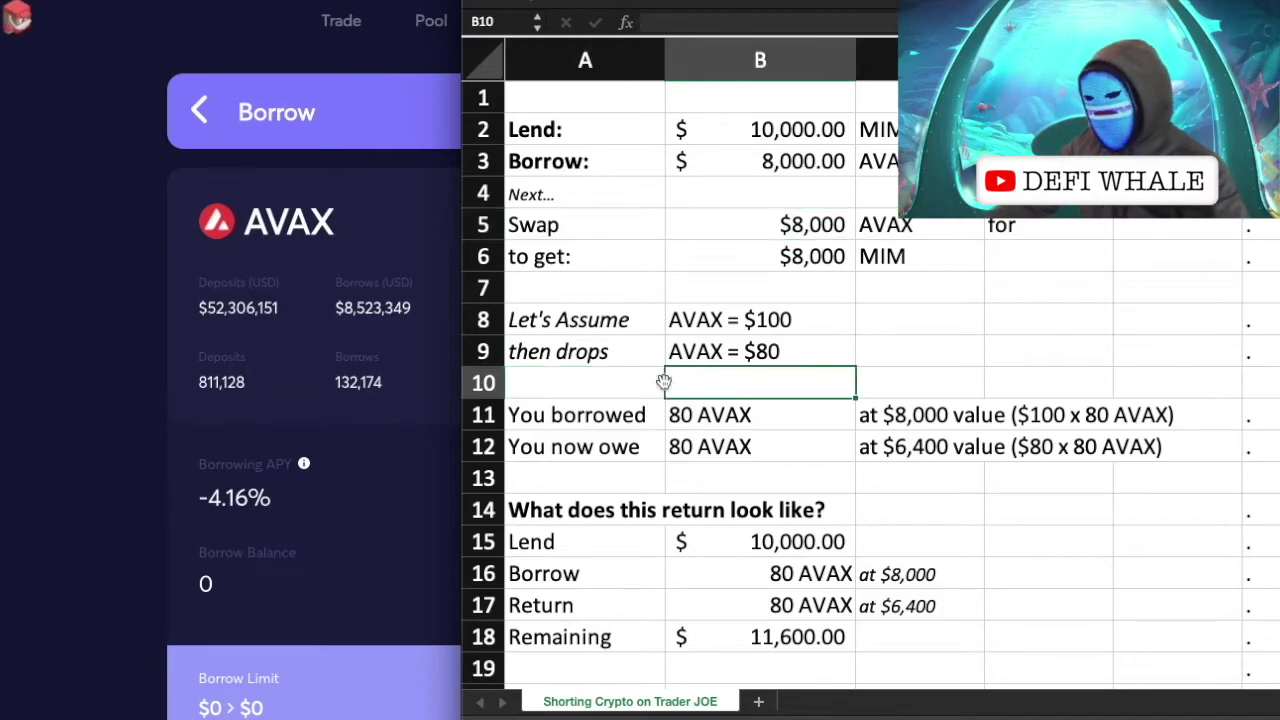
left_click(621, 292)
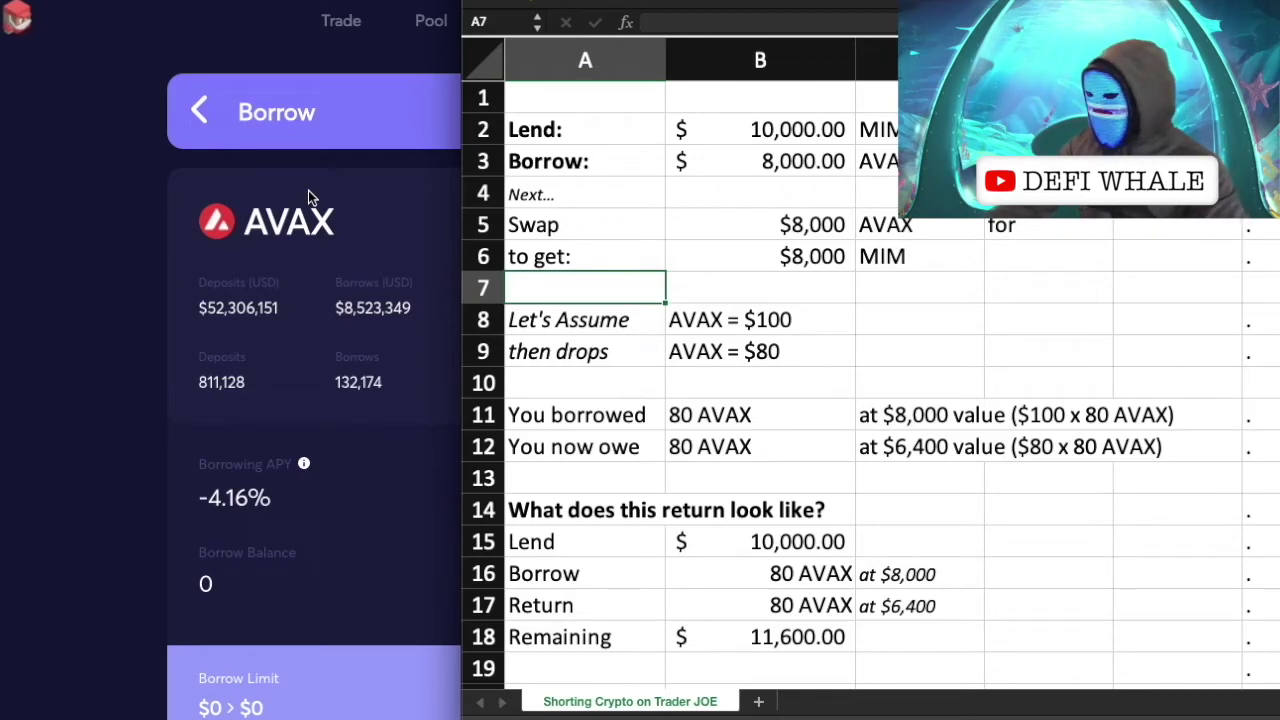
left_click(277, 205)
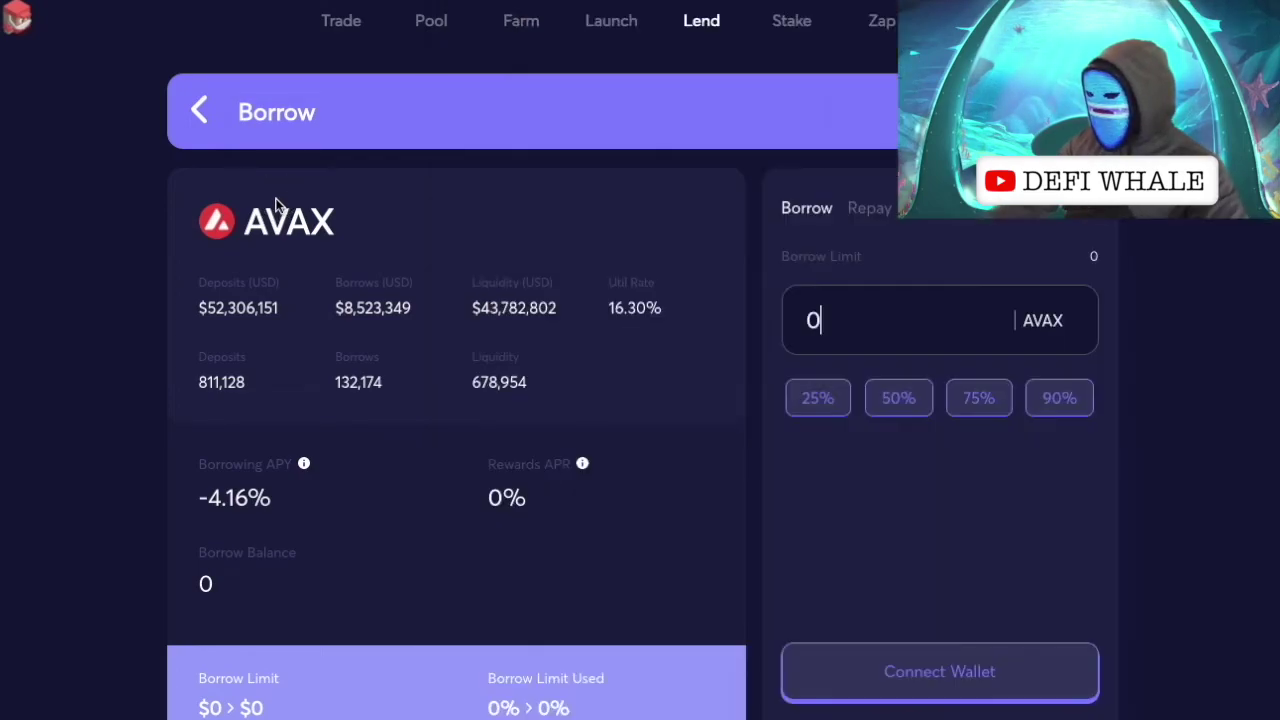
Go back to the Lend overview and scroll over its borrowable token table.
left_click(197, 113)
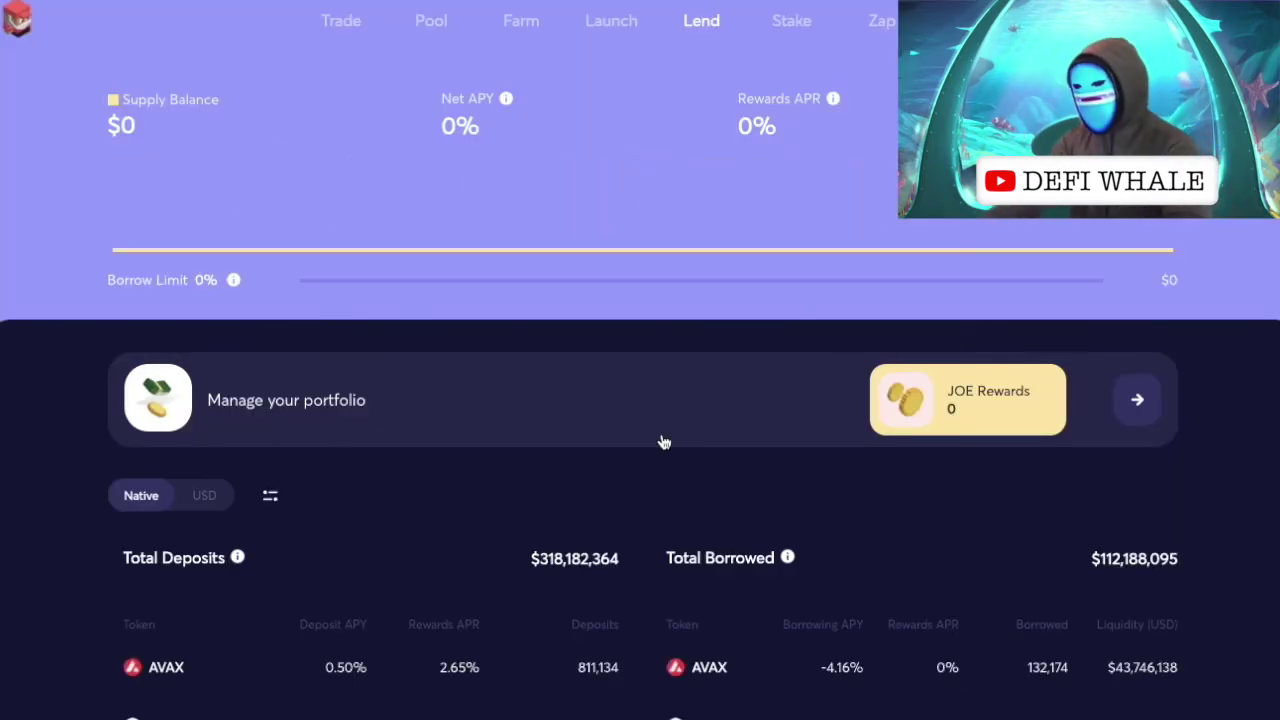
scroll(663, 442, "down", 3)
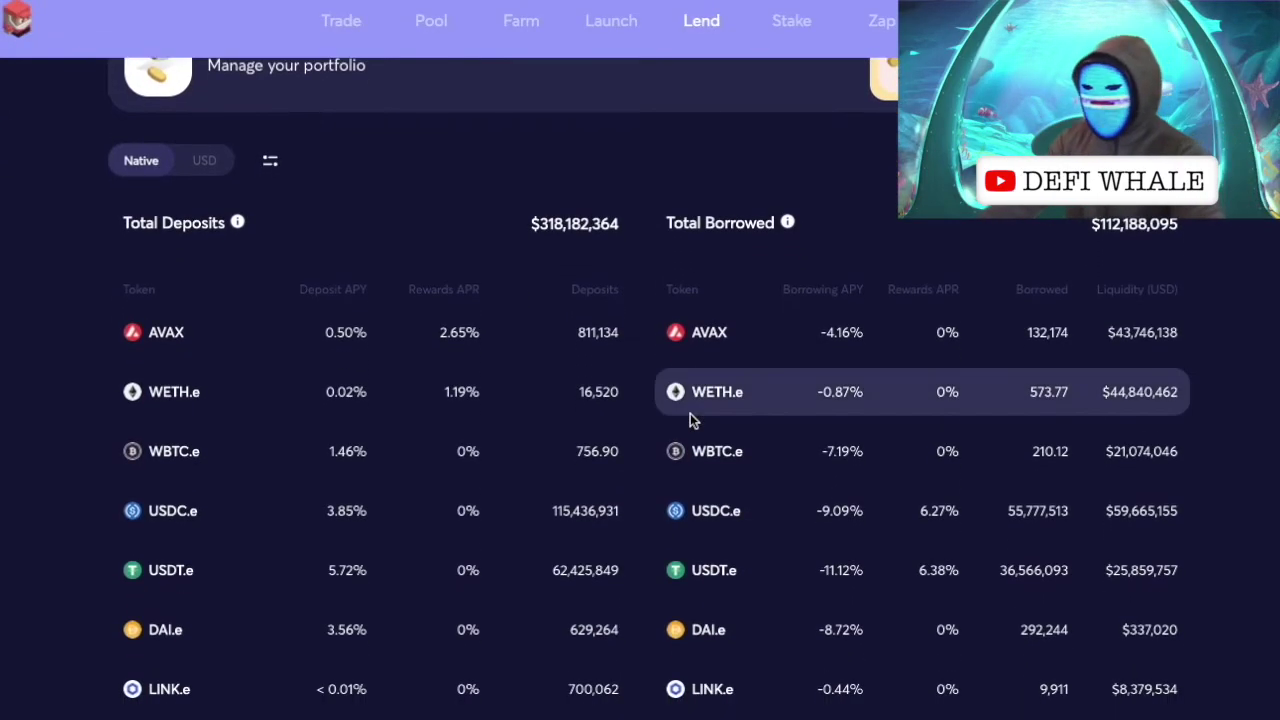
scroll(690, 420, "up", 3)
scroll(690, 420, "down", 5)
scroll(690, 420, "up", 2)
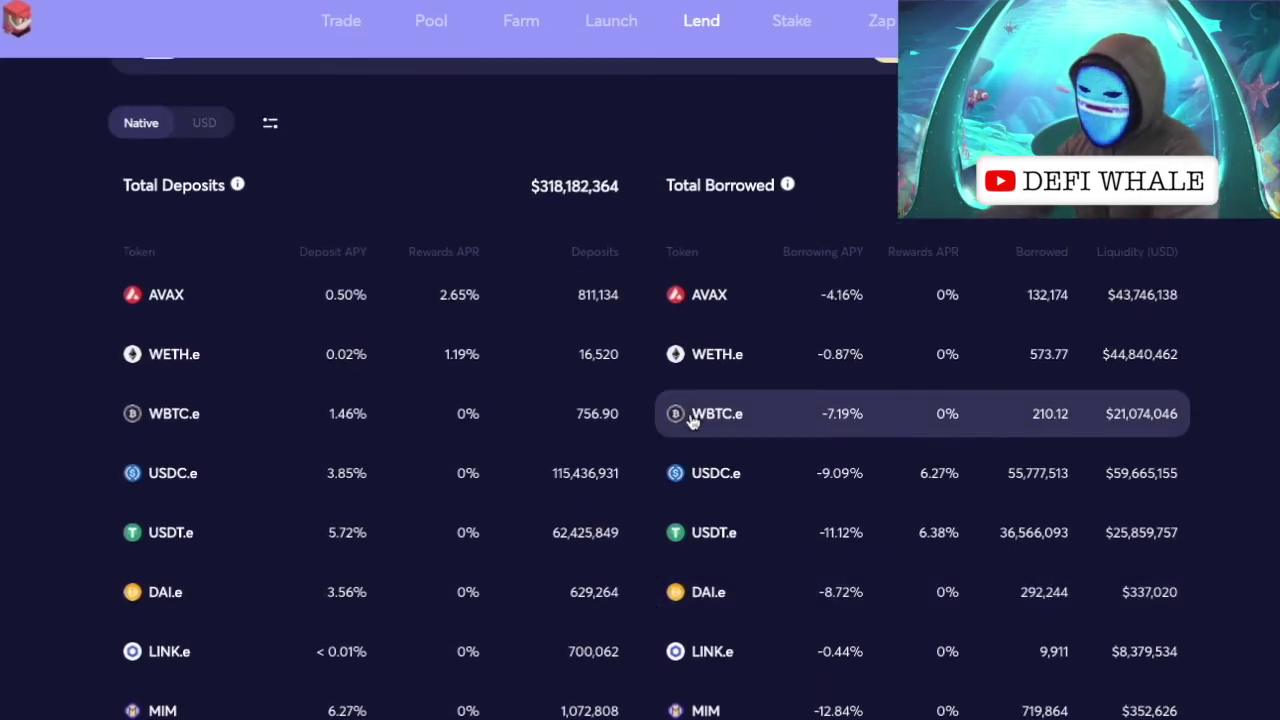
left_click(717, 362)
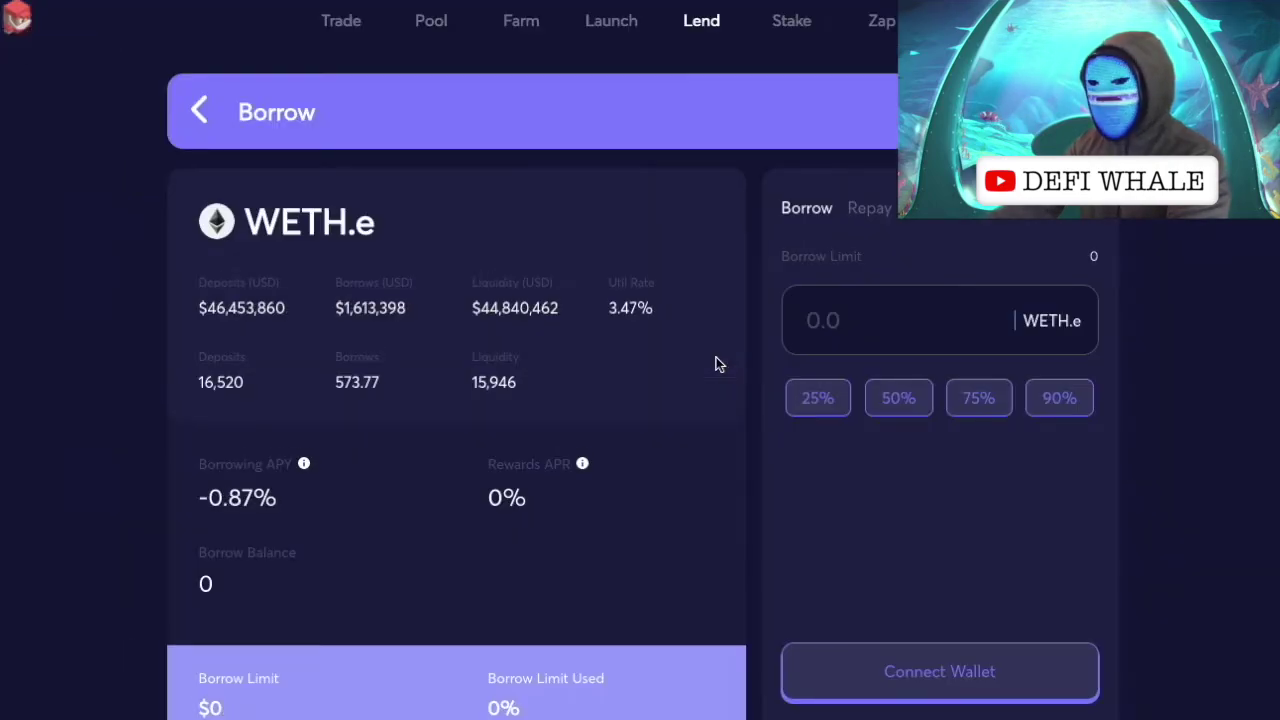
left_click_drag(254, 205, 443, 211)
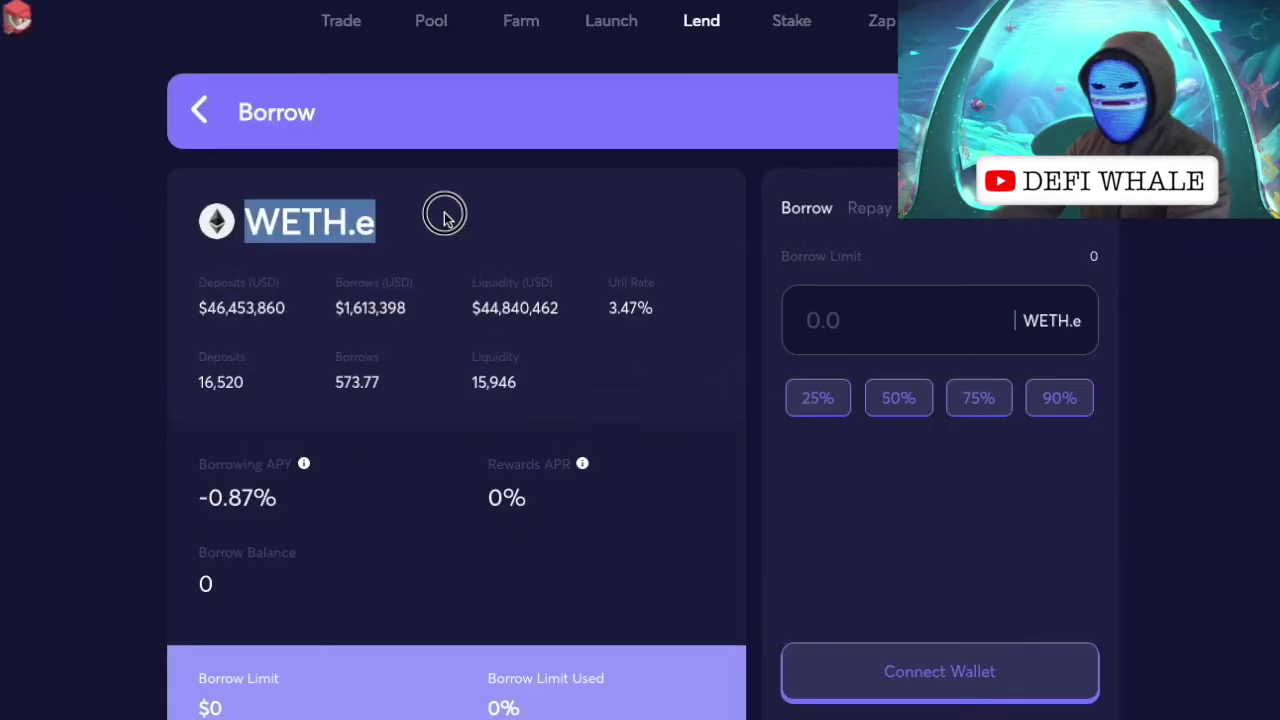
left_click(200, 110)
scroll(785, 440, "down", 3)
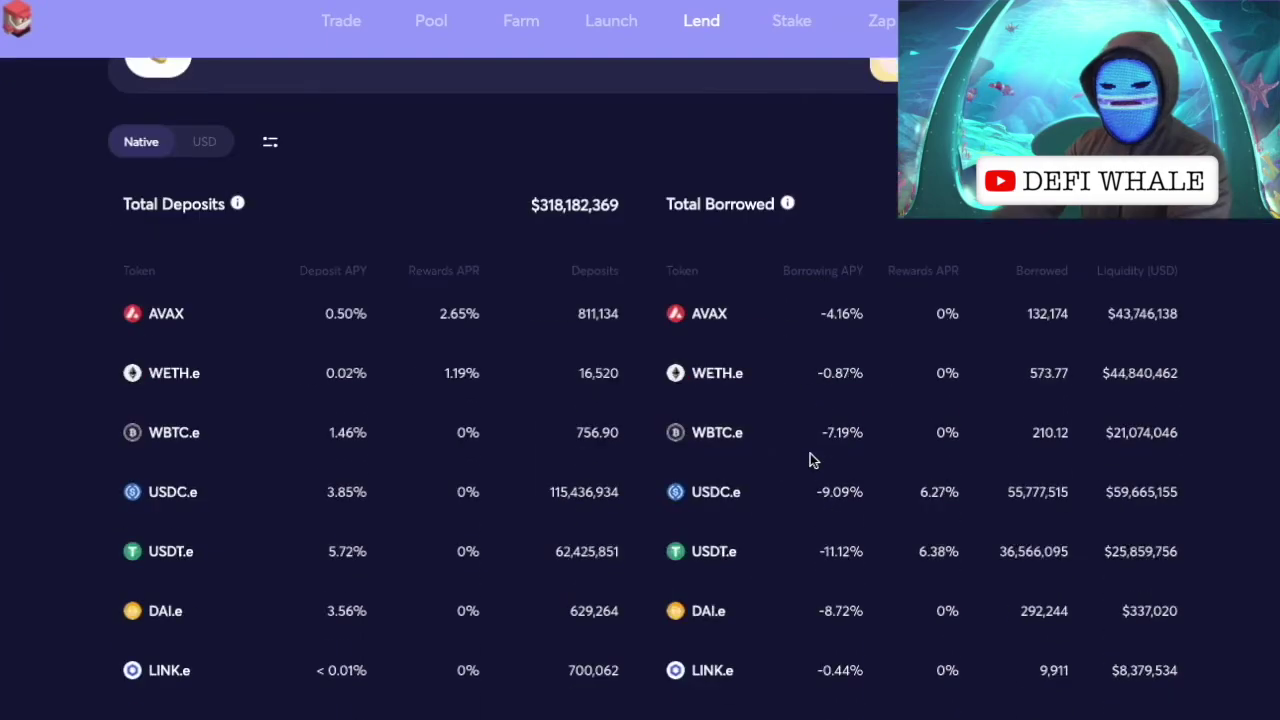
left_click(685, 436)
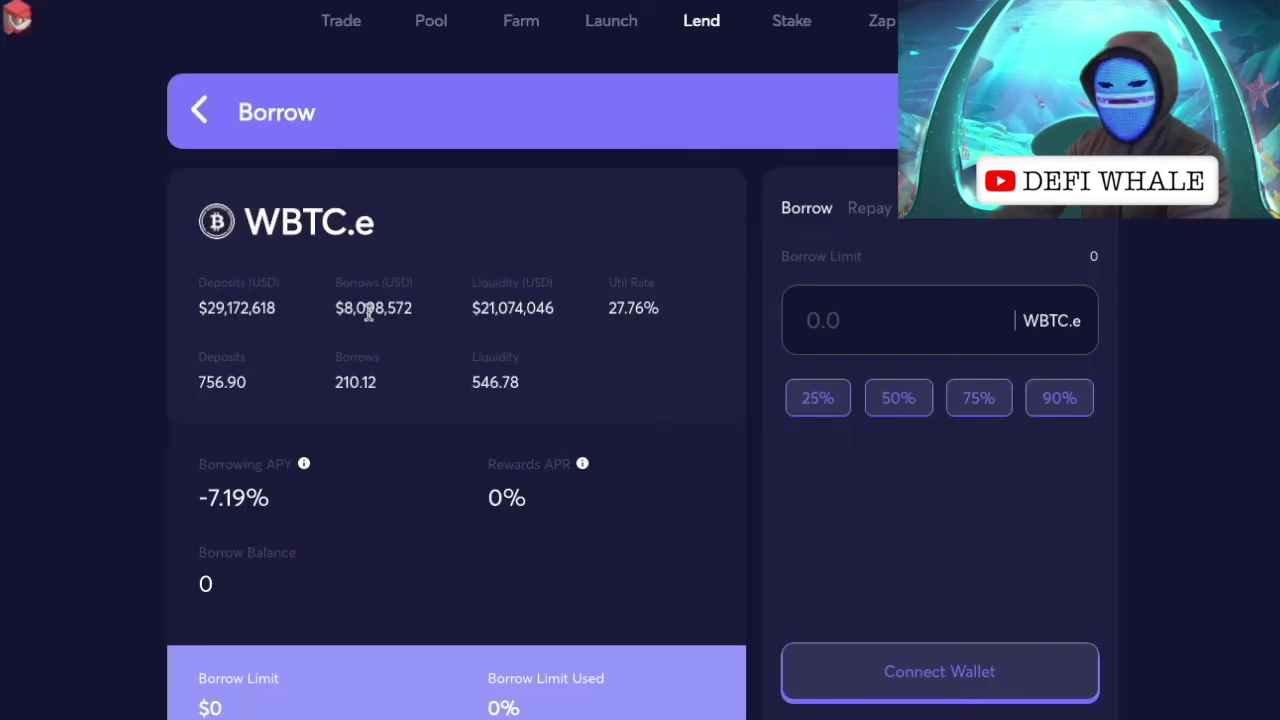
left_click(199, 112)
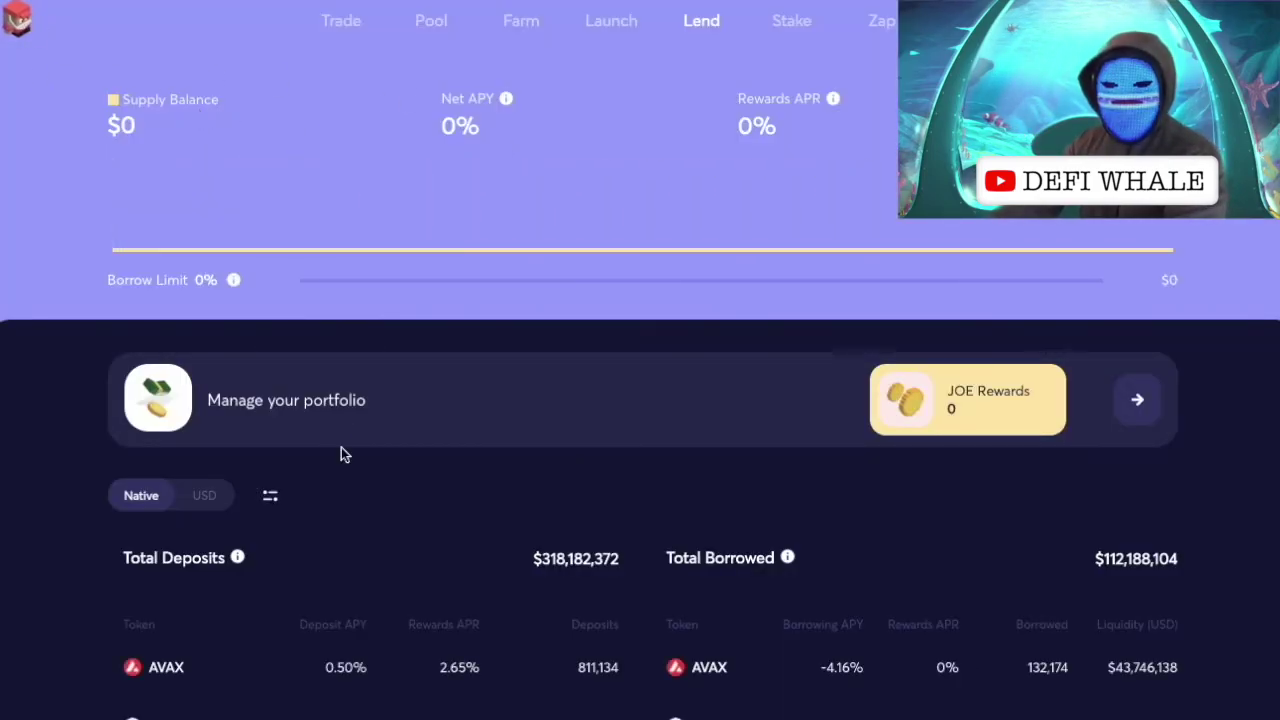
scroll(592, 430, "down", 5)
scroll(592, 428, "up", 3)
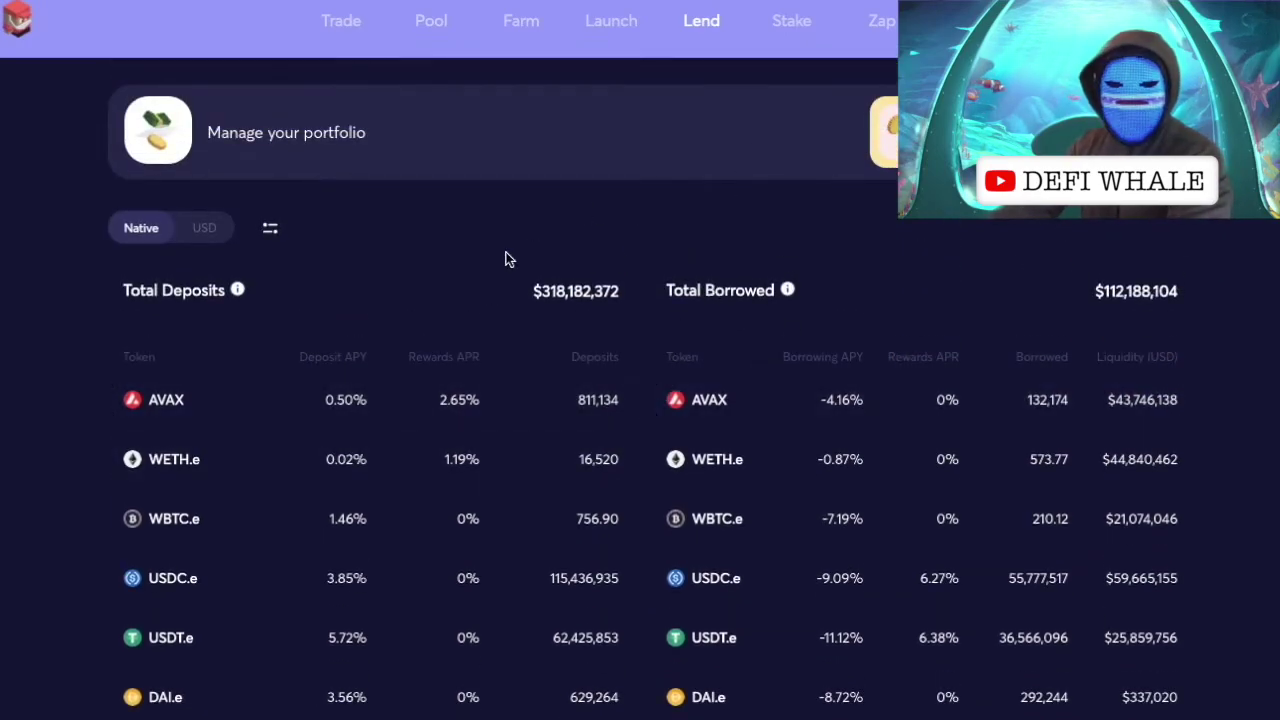
scroll(506, 257, "down", 3)
scroll(507, 259, "up", 2)
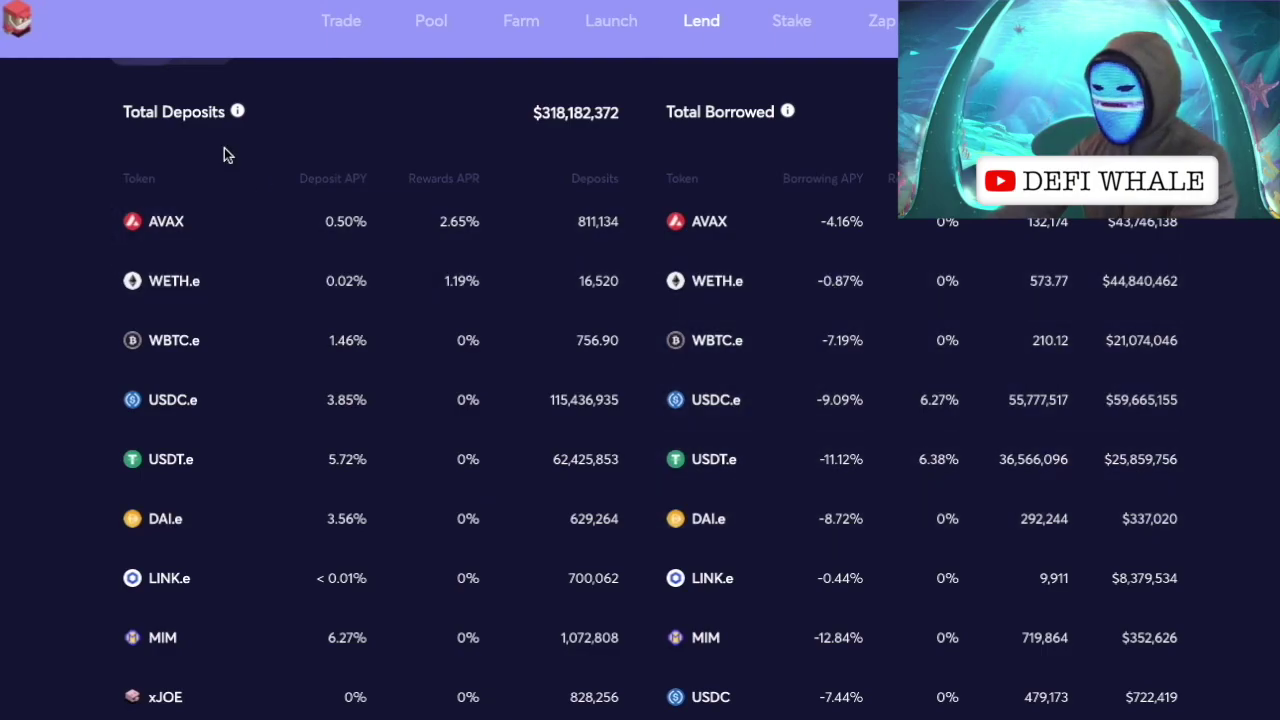
scroll(161, 120, "up", 5)
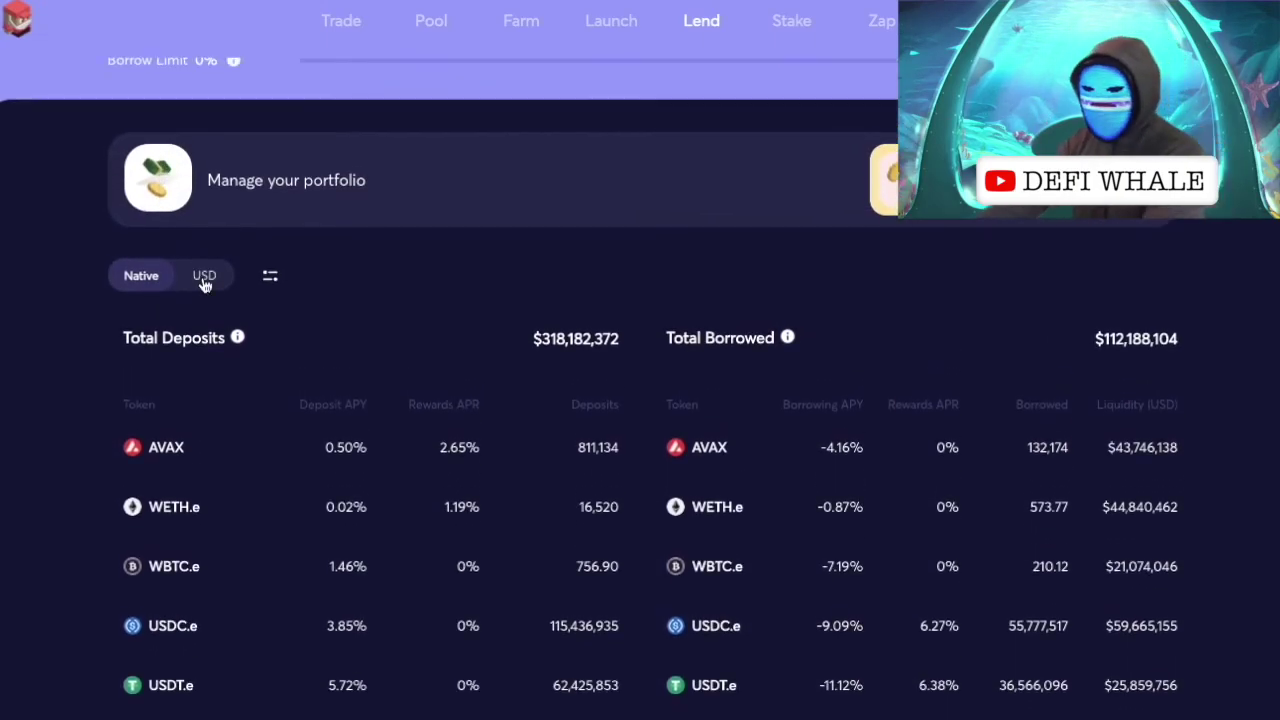
scroll(204, 284, "down", 4)
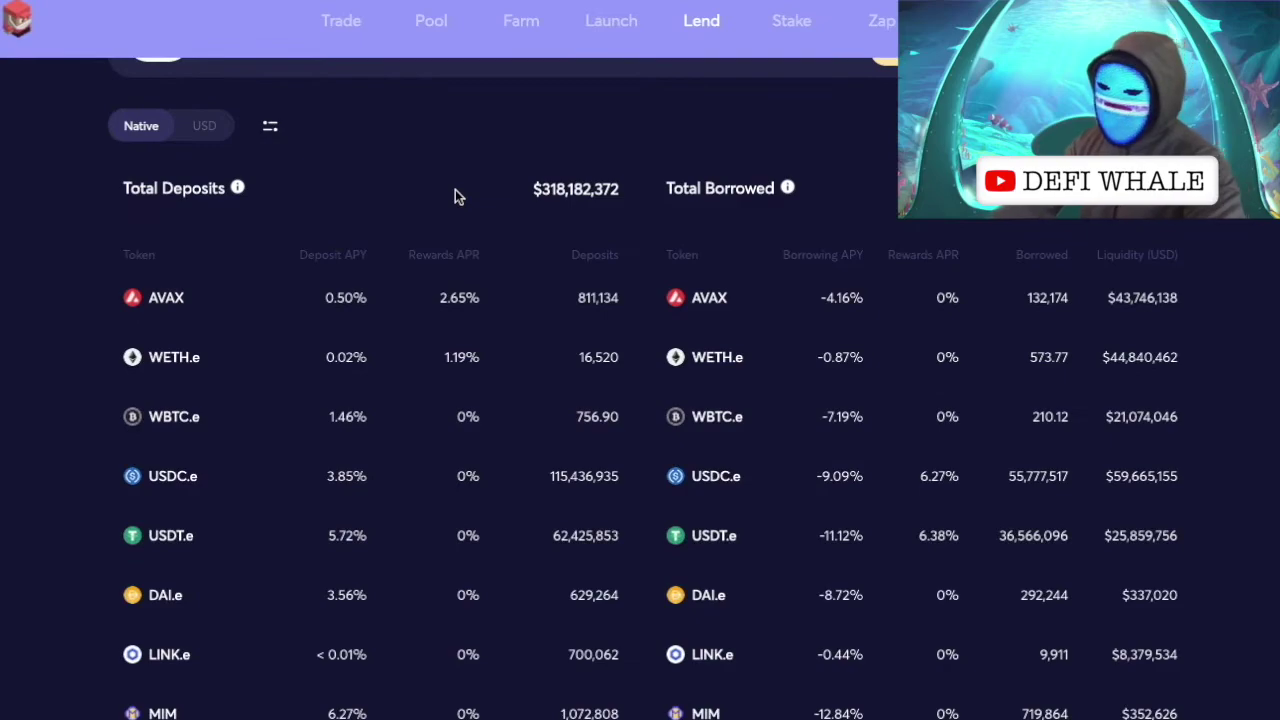